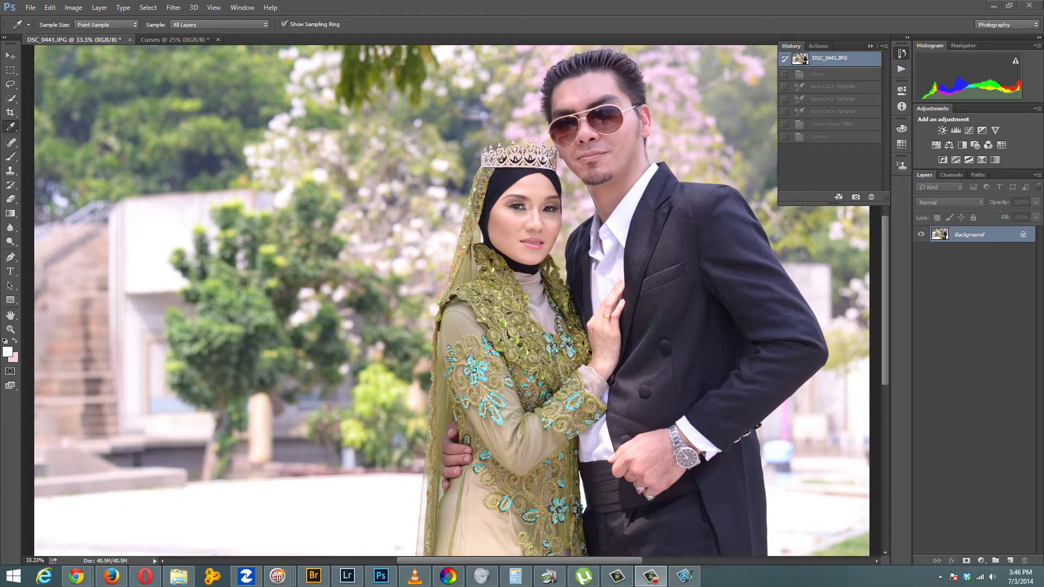
Step: Compare the brighter Curves copy with the original photo, zoomed in on the couple's faces
left_click(169, 42)
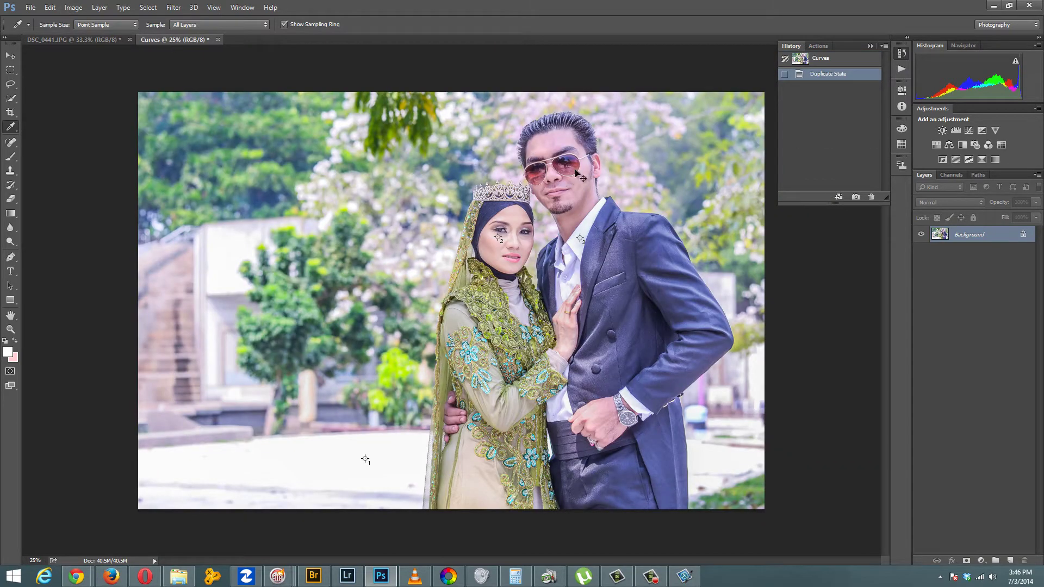
key("ctrl+plus")
key("ctrl+plus")
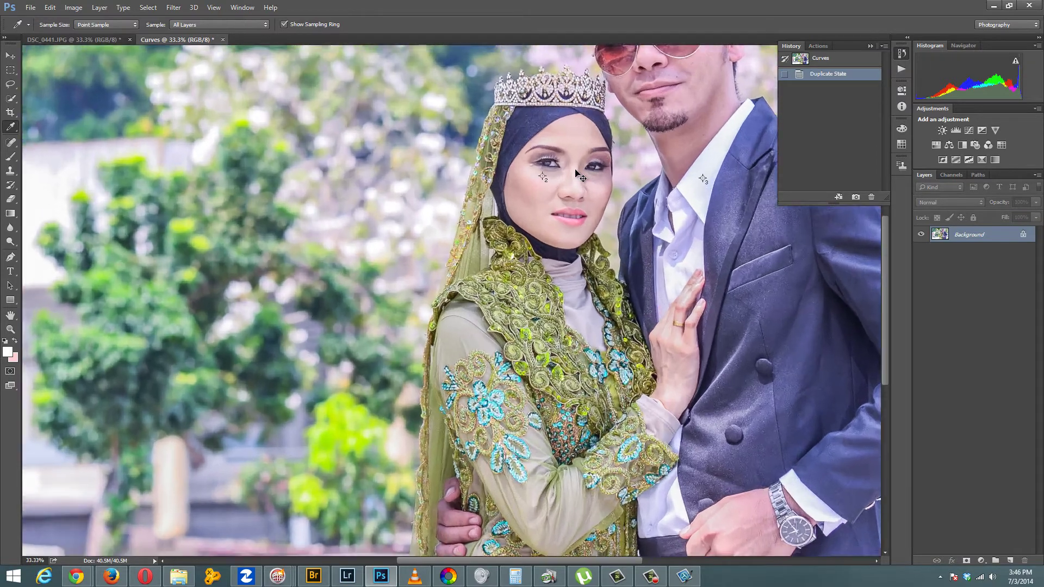
left_click_drag(604, 166, 400, 295)
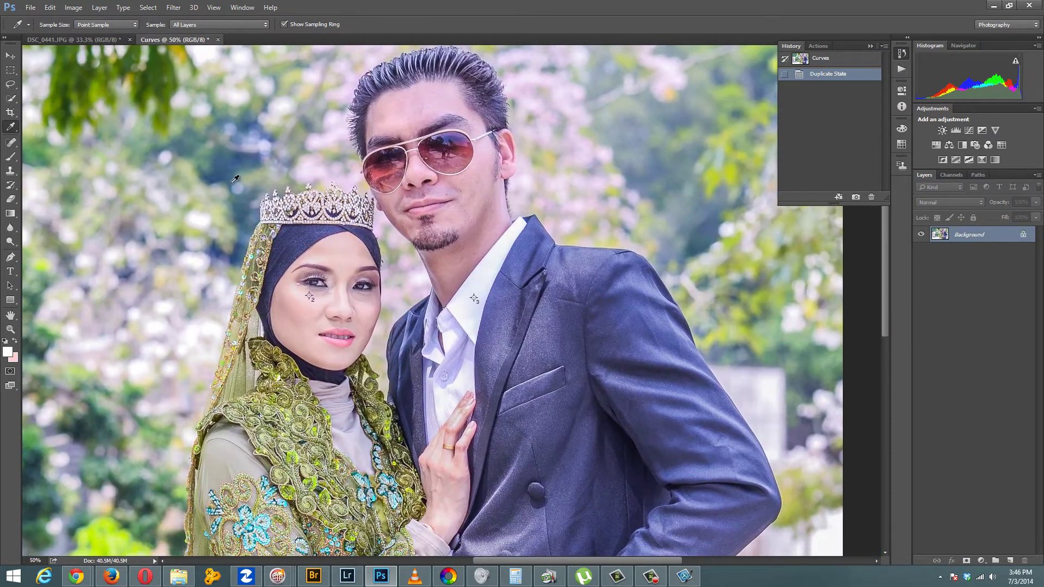
left_click(60, 42)
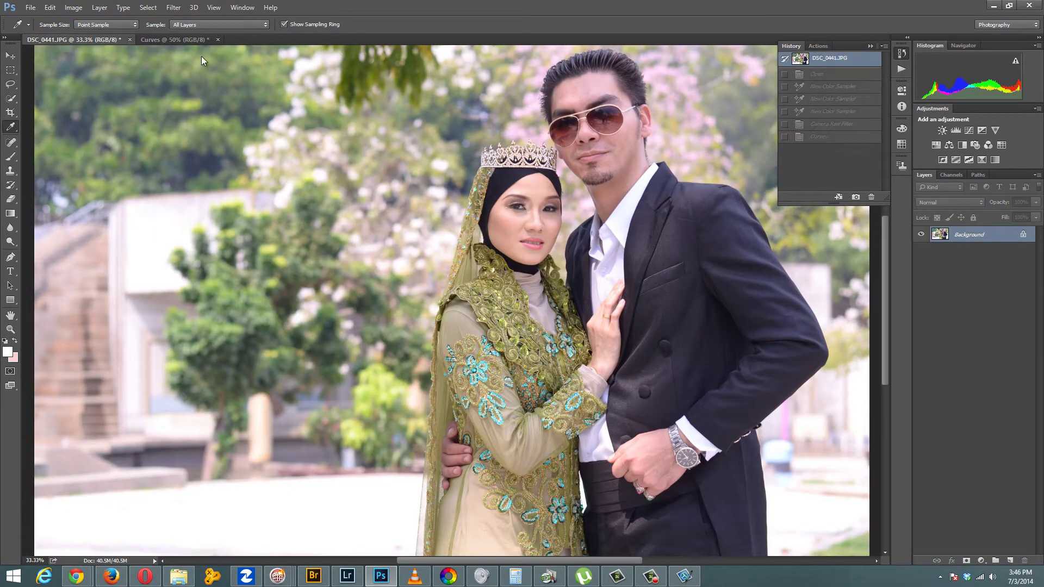
key("ctrl+plus")
key("ctrl+plus")
key("ctrl+plus")
left_click_drag(737, 131, 289, 476)
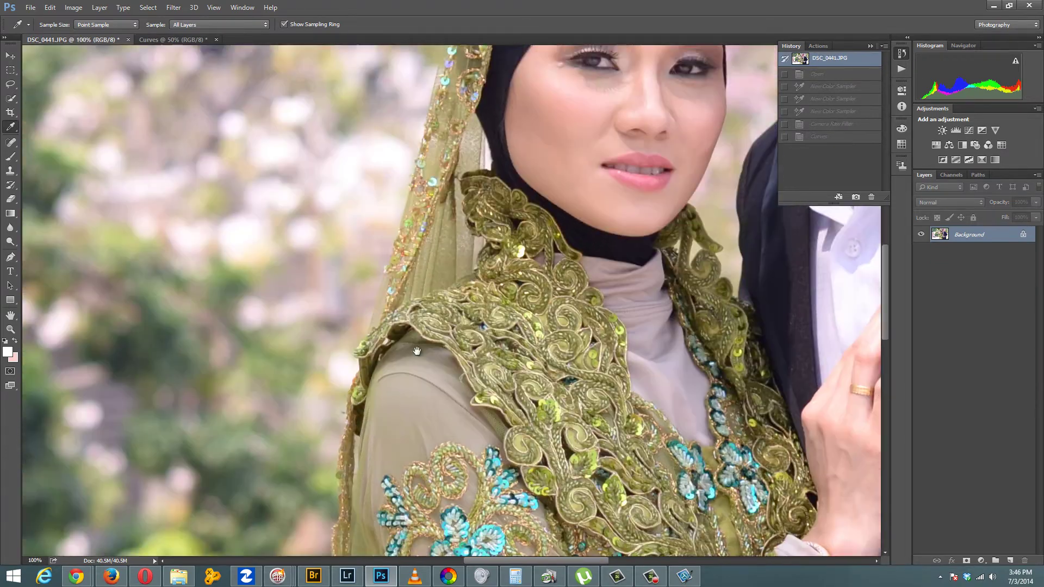
key("ctrl+minus")
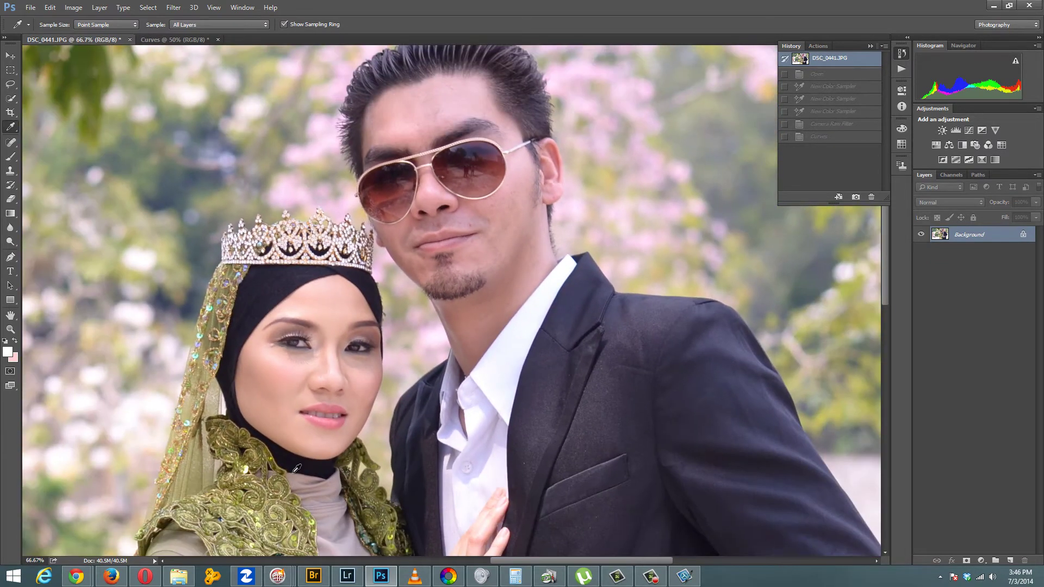
Step: Reframe the original photo on the couple and convert its Background layer to a Smart Object
left_click(189, 41)
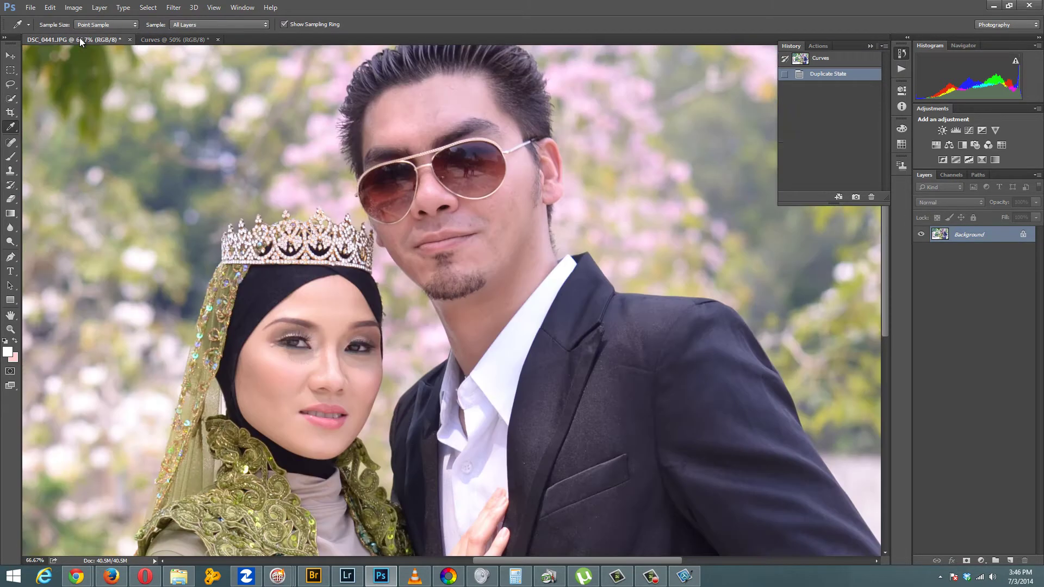
left_click(79, 38)
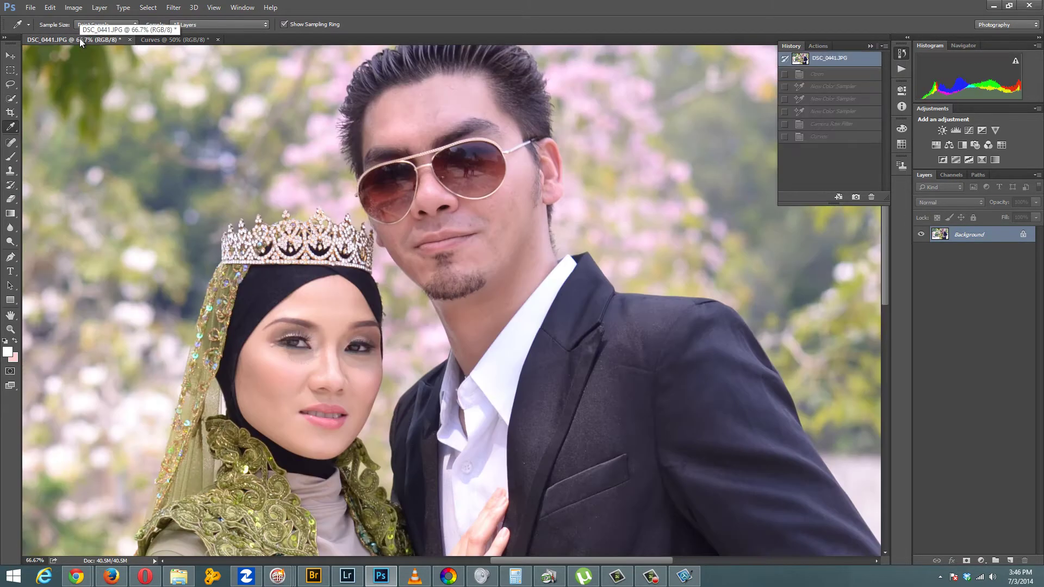
key("ctrl+minus")
key("ctrl+minus")
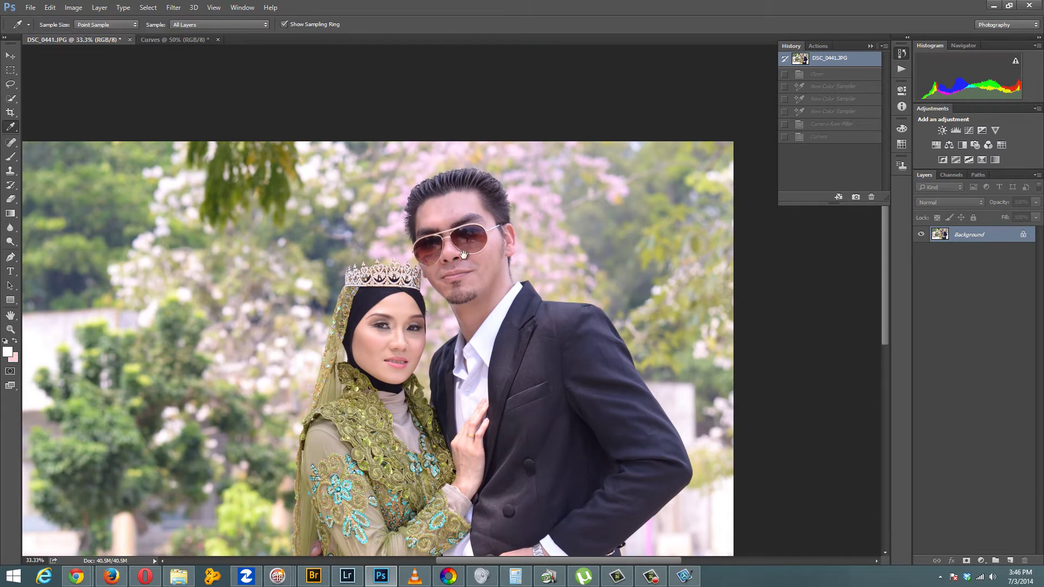
key("ctrl+plus")
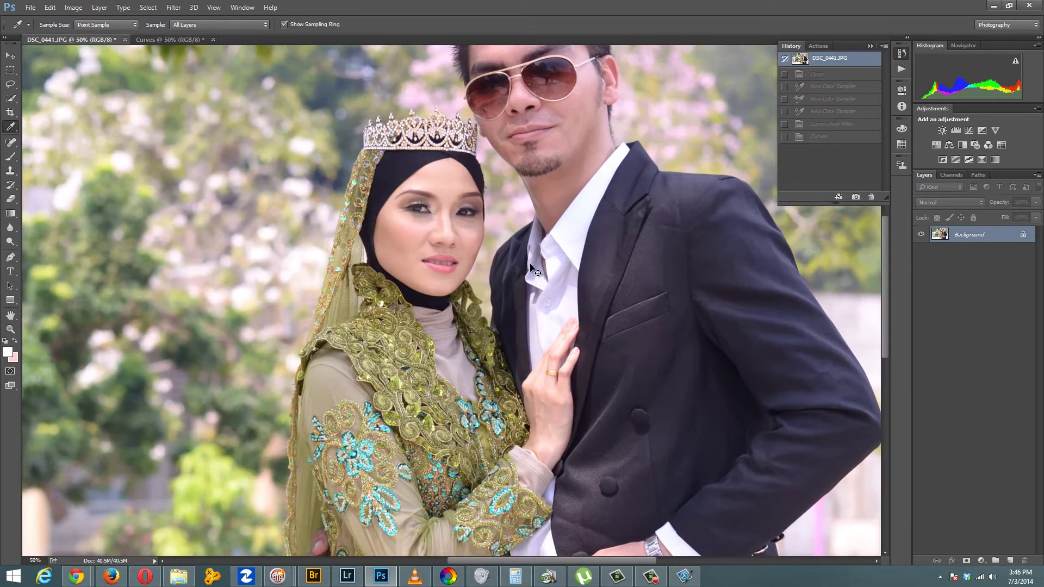
left_click_drag(555, 231, 527, 268)
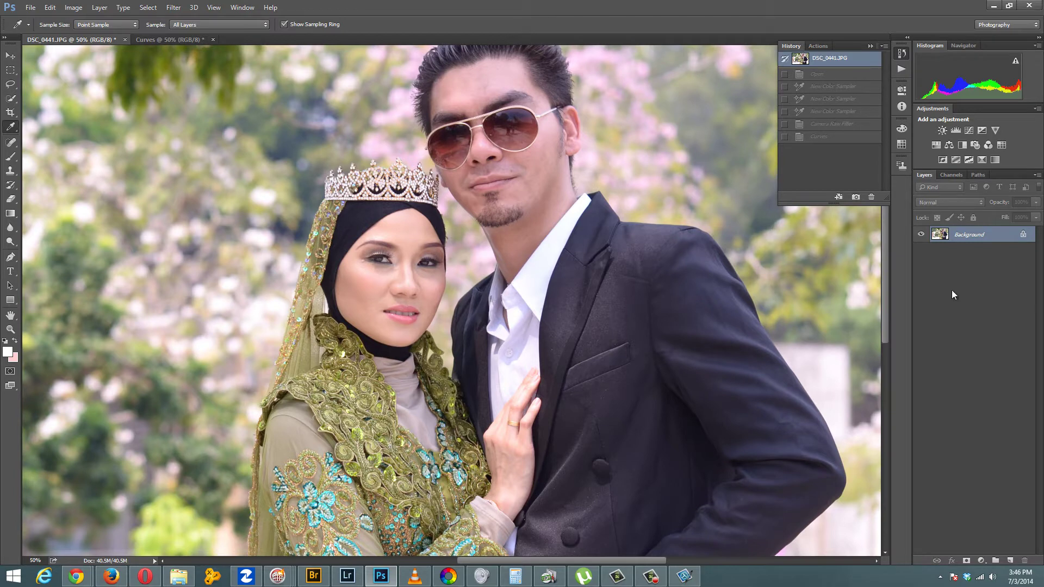
right_click(974, 234)
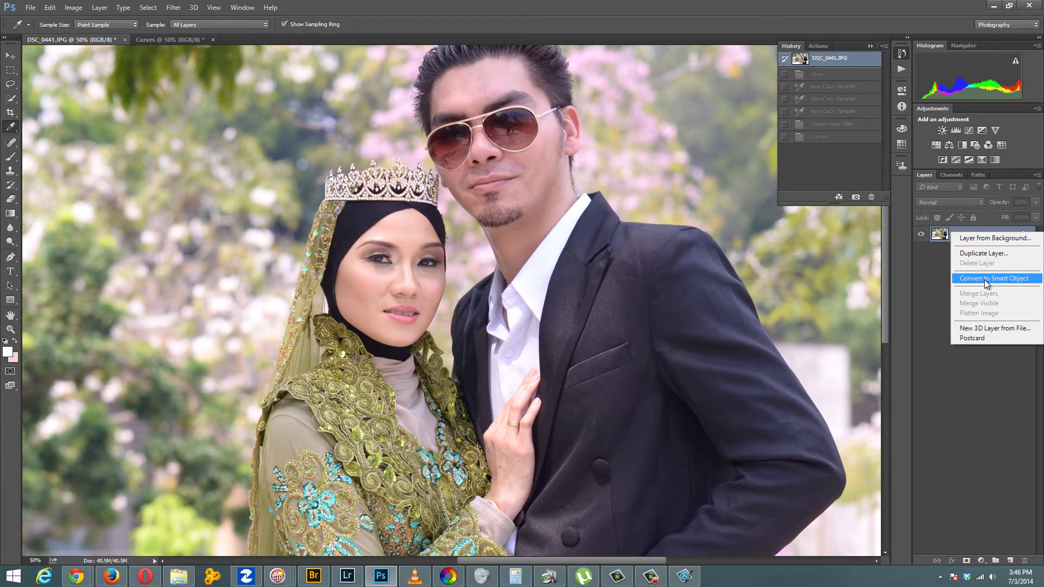
left_click(985, 279)
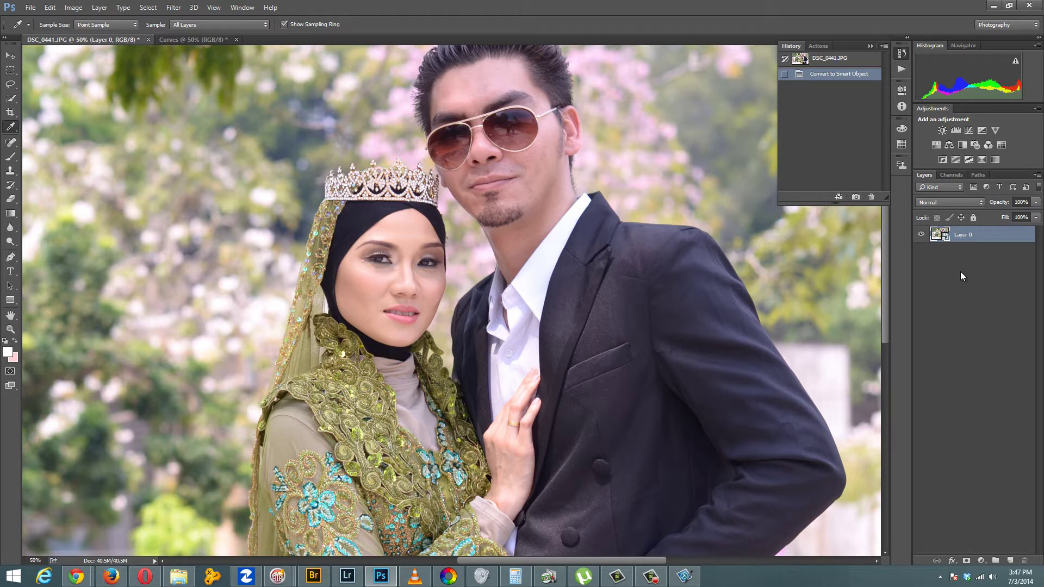
Step: Launch Filter > Camera Raw Filter and frame the preview on both faces and the crown
left_click(172, 9)
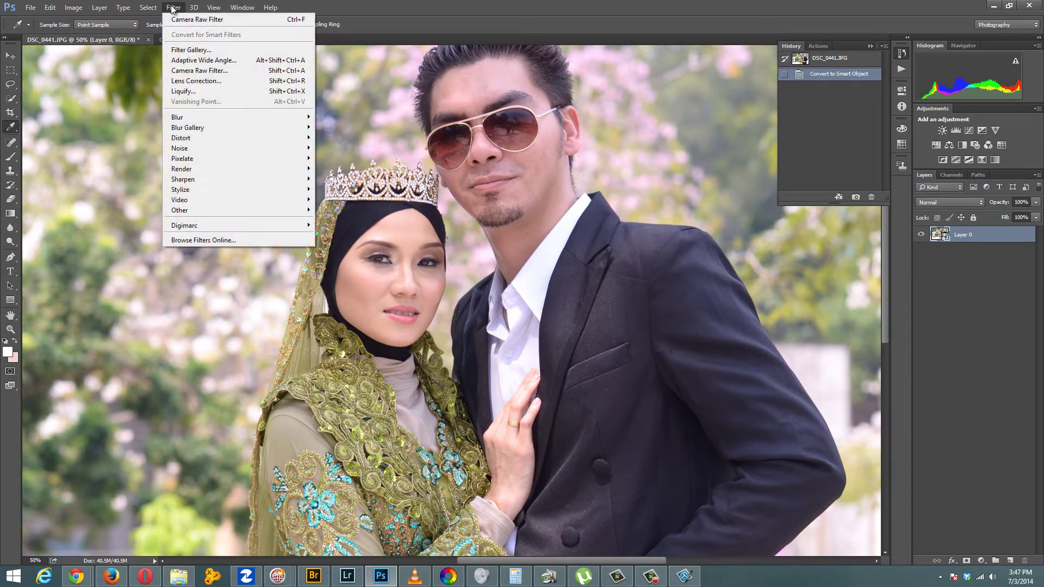
left_click(209, 76)
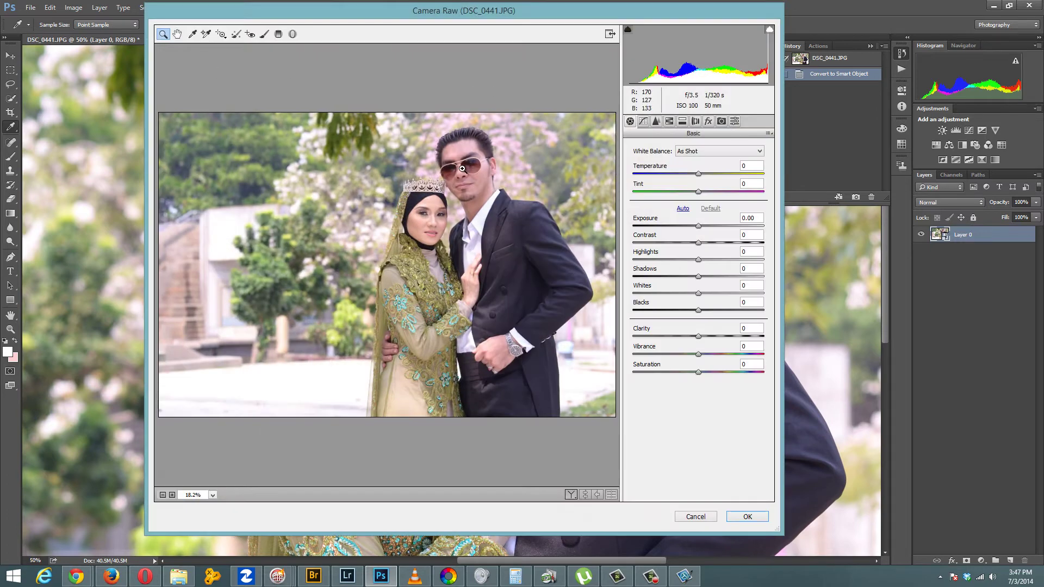
left_click(461, 170)
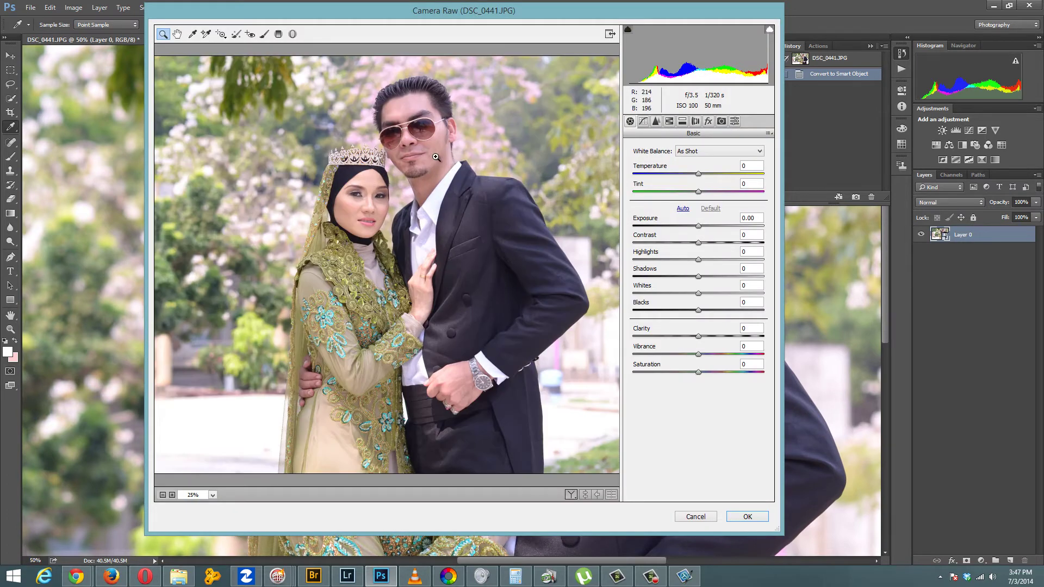
key("ctrl+plus")
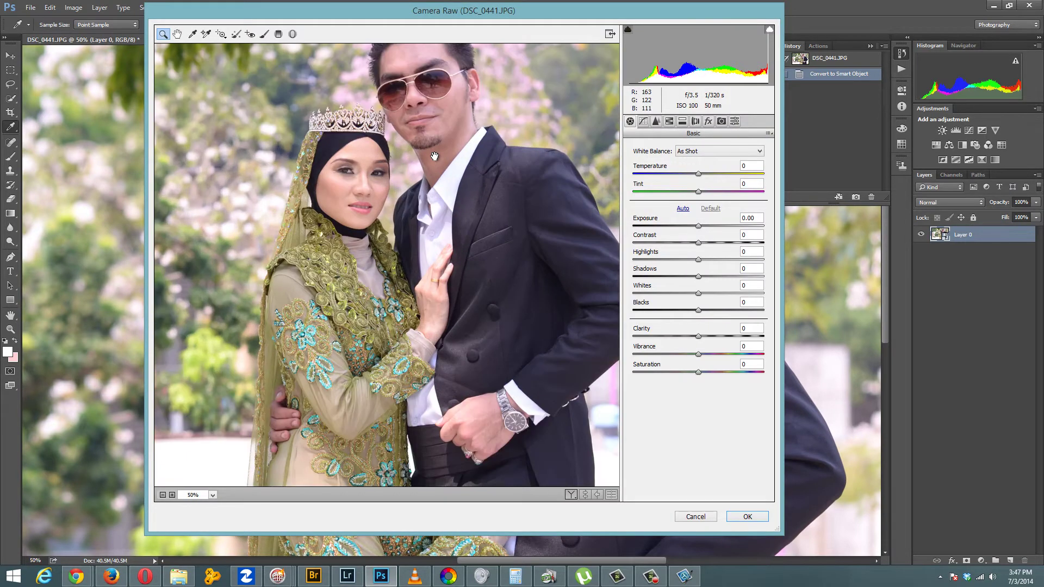
key("ctrl+plus")
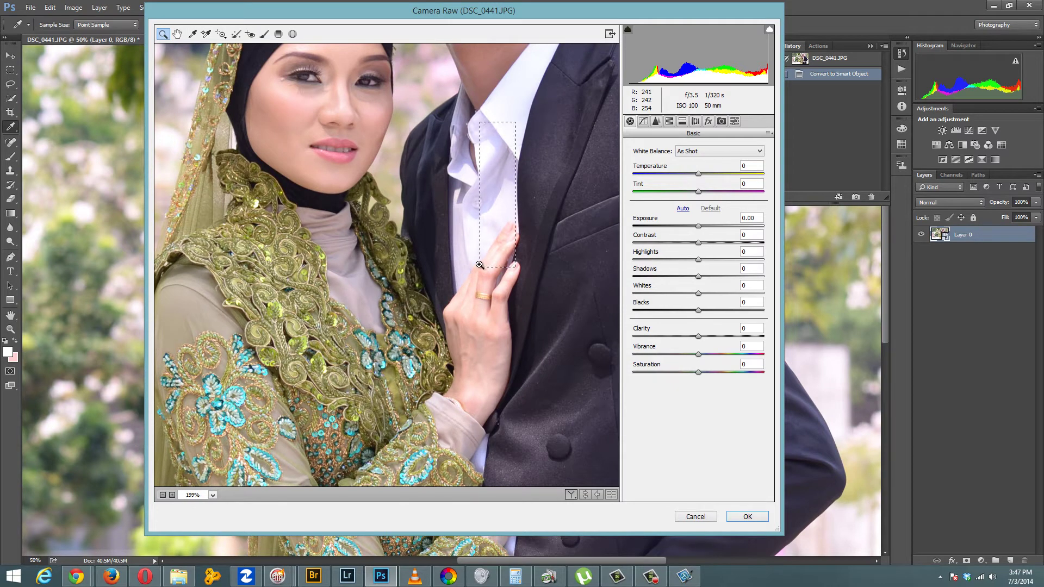
left_click_drag(513, 132, 481, 263)
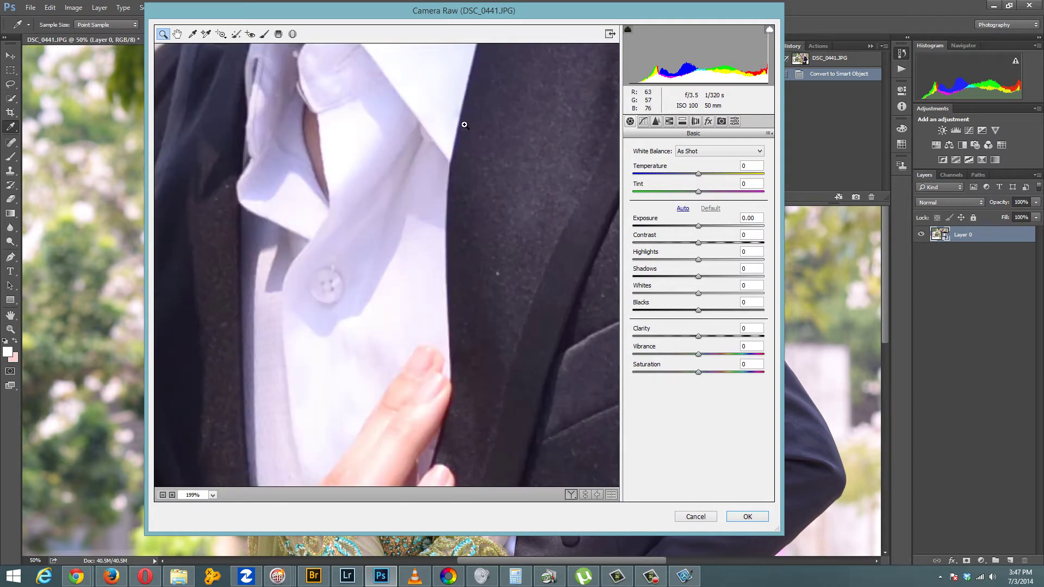
left_click(411, 151, "alt")
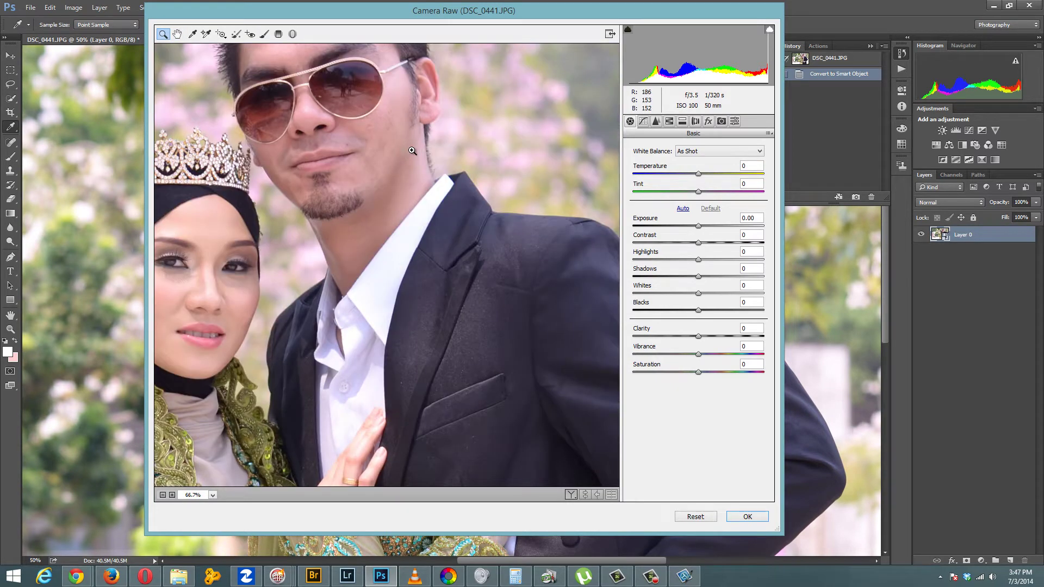
left_click_drag(392, 166, 509, 221)
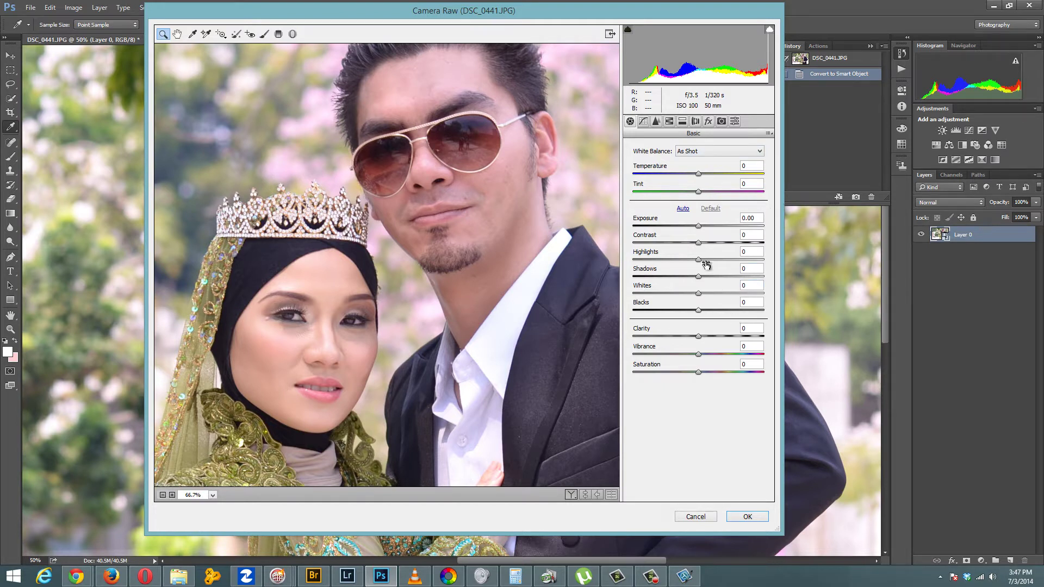
Step: Set highlights and whites -100, shadows and blacks +100, contrast +29, clarity +21, vibrance -23
left_click_drag(698, 259, 632, 261)
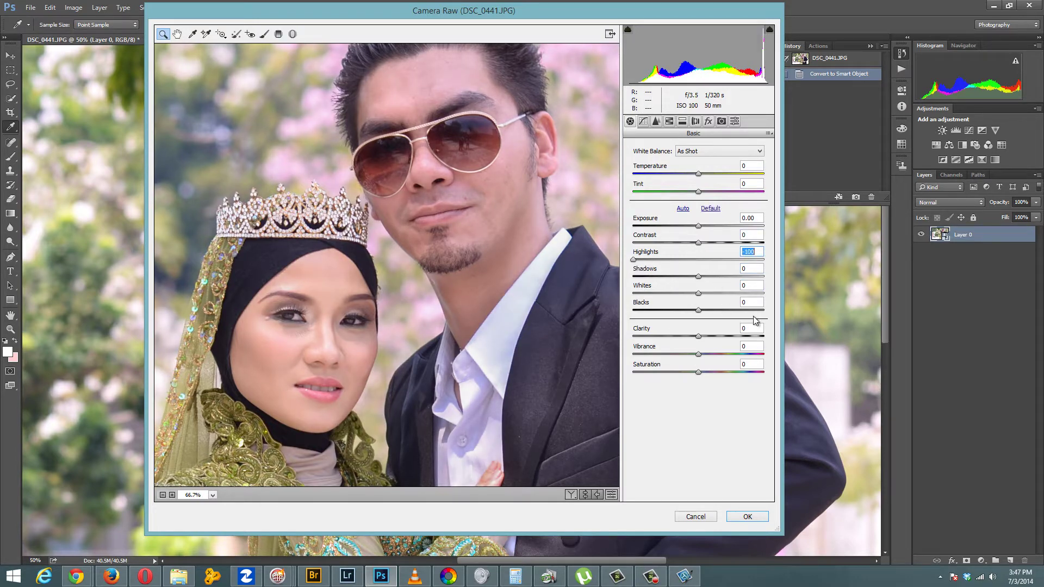
left_click_drag(698, 277, 765, 276)
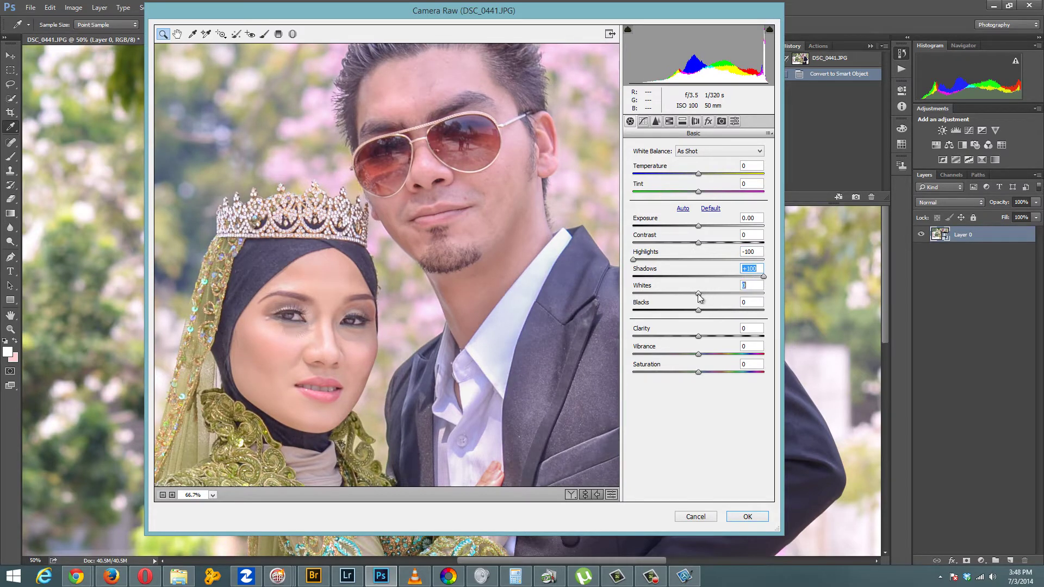
left_click_drag(699, 294, 632, 295)
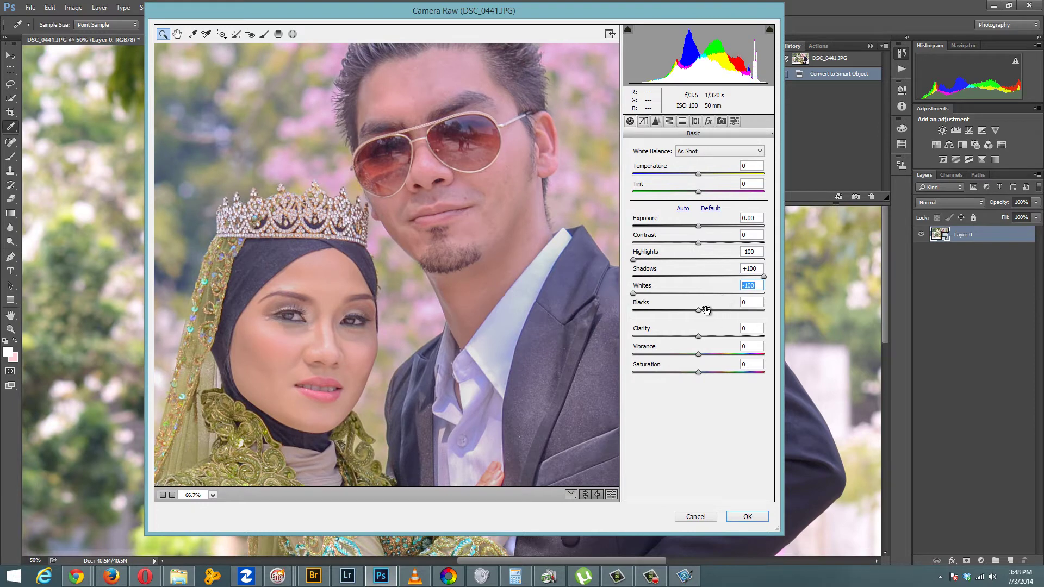
left_click_drag(705, 310, 802, 318)
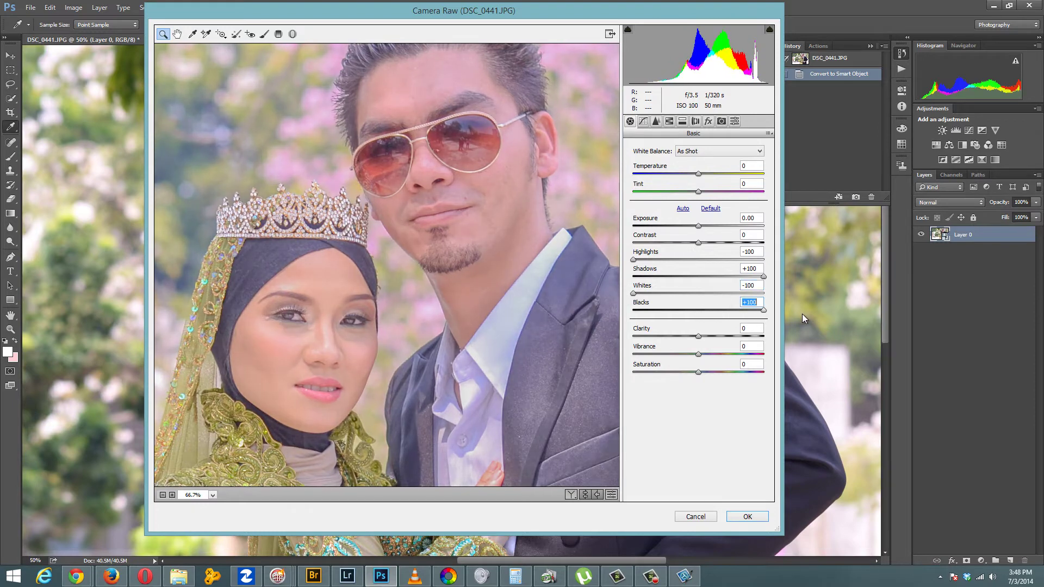
left_click_drag(698, 337, 712, 337)
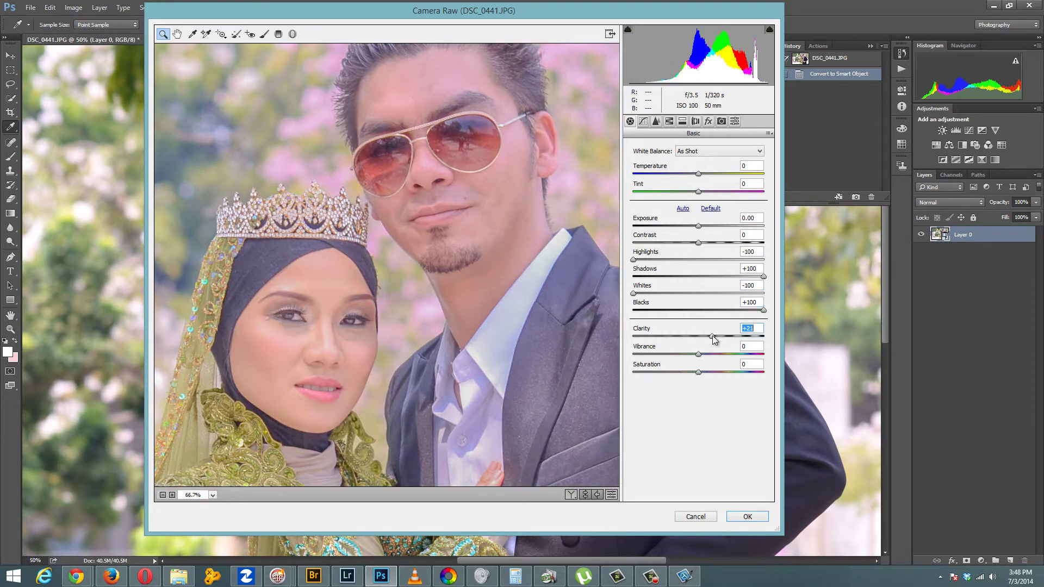
left_click_drag(699, 243, 718, 243)
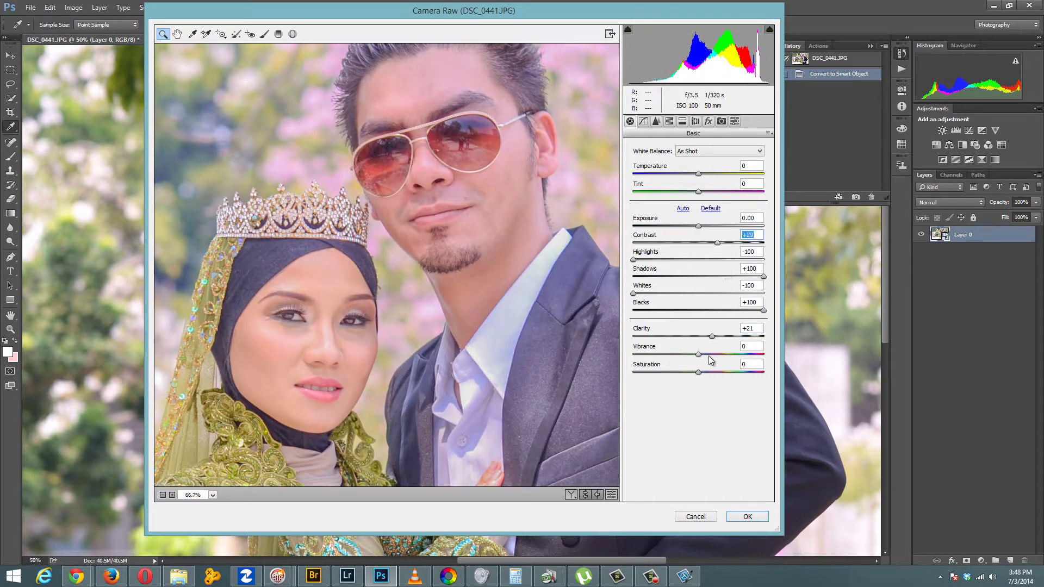
left_click_drag(699, 354, 684, 354)
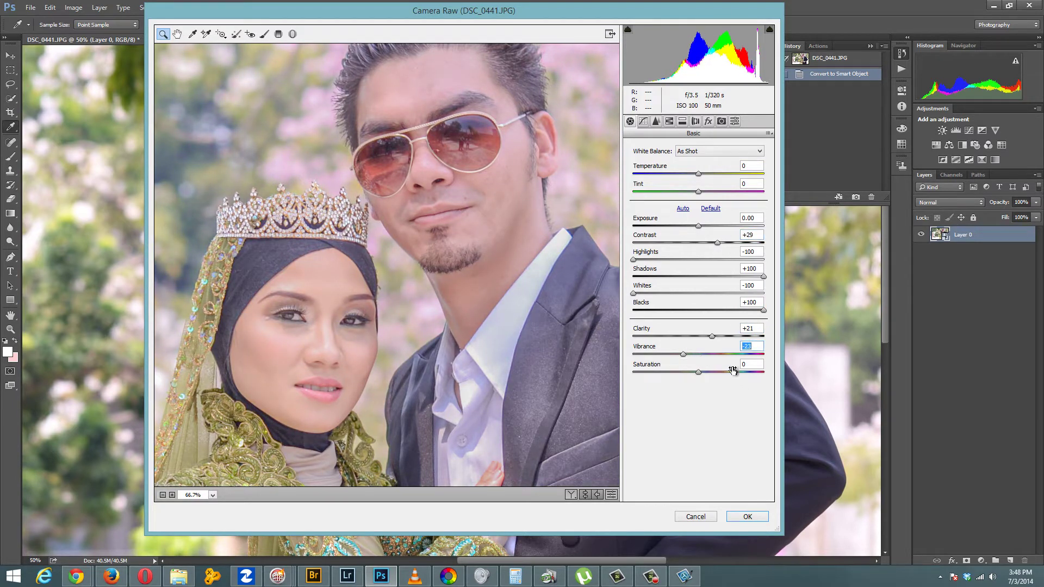
left_click(395, 197)
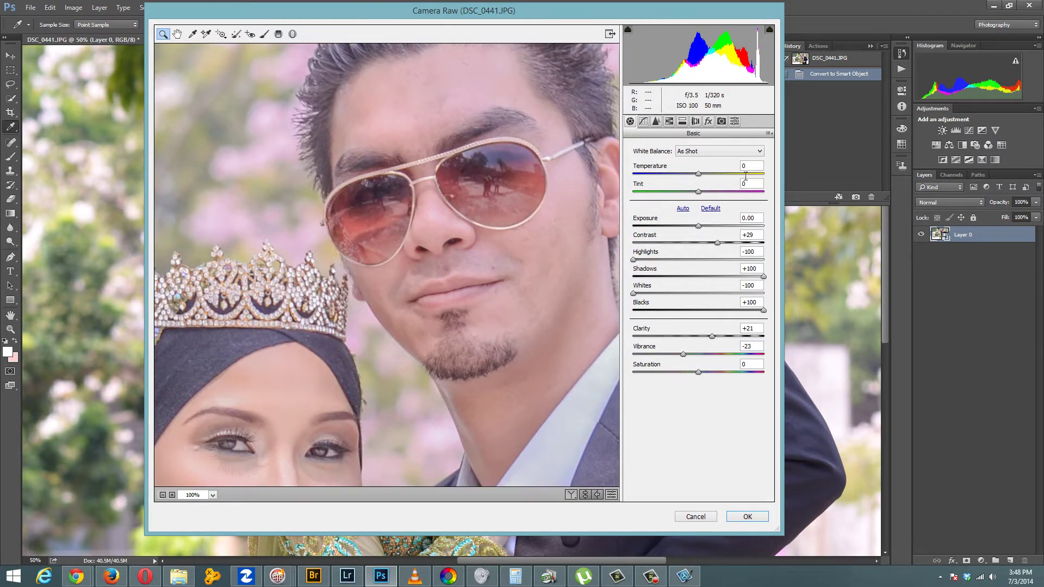
Step: Set the parametric tone curve to highlights +29, lights +13, darks +6, with shadows pulled down
left_click(645, 122)
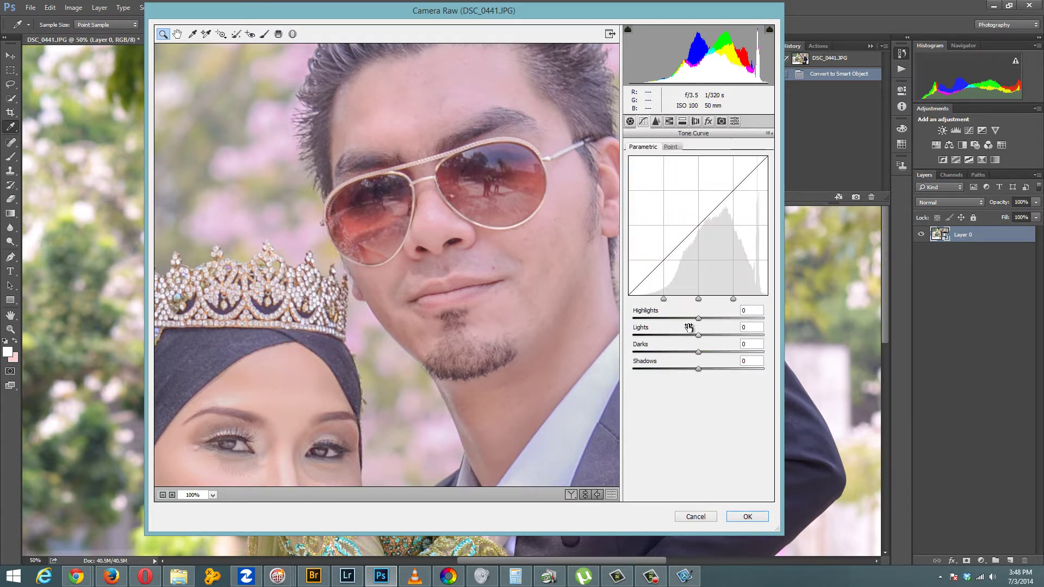
mouse_move(700, 319)
left_mouse_down()
mouse_move(710, 319)
mouse_move(680, 336)
mouse_move(693, 336)
mouse_move(700, 359)
mouse_move(724, 372)
mouse_move(675, 369)
mouse_move(687, 370)
left_mouse_up()
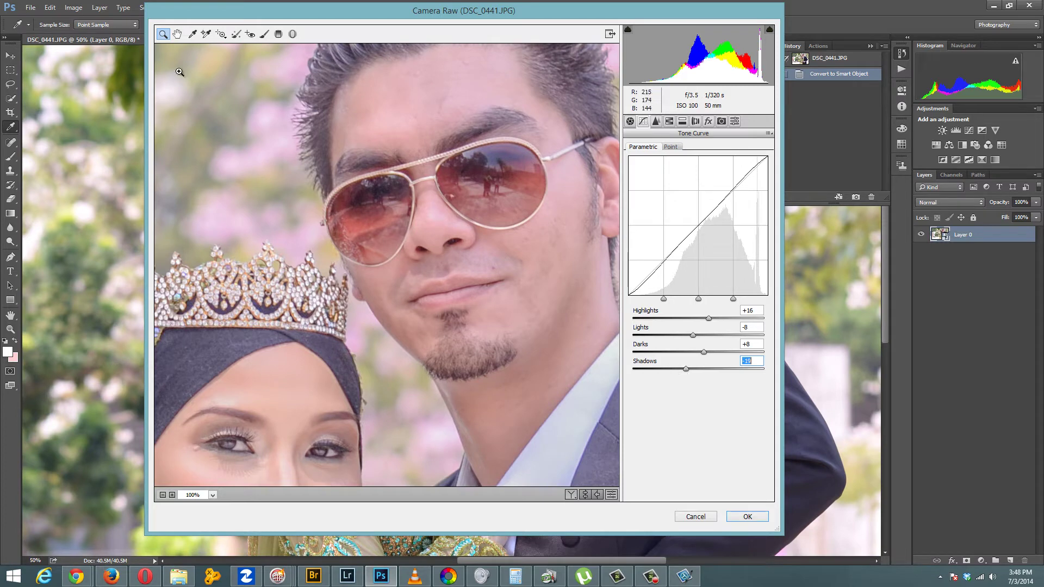
left_click(361, 206, "alt")
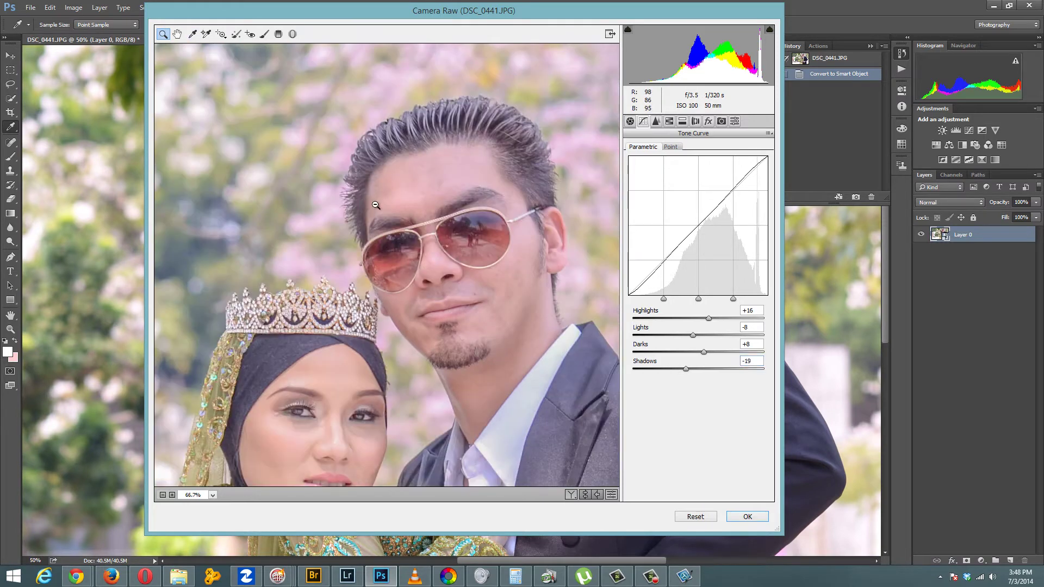
left_click(423, 224, "alt")
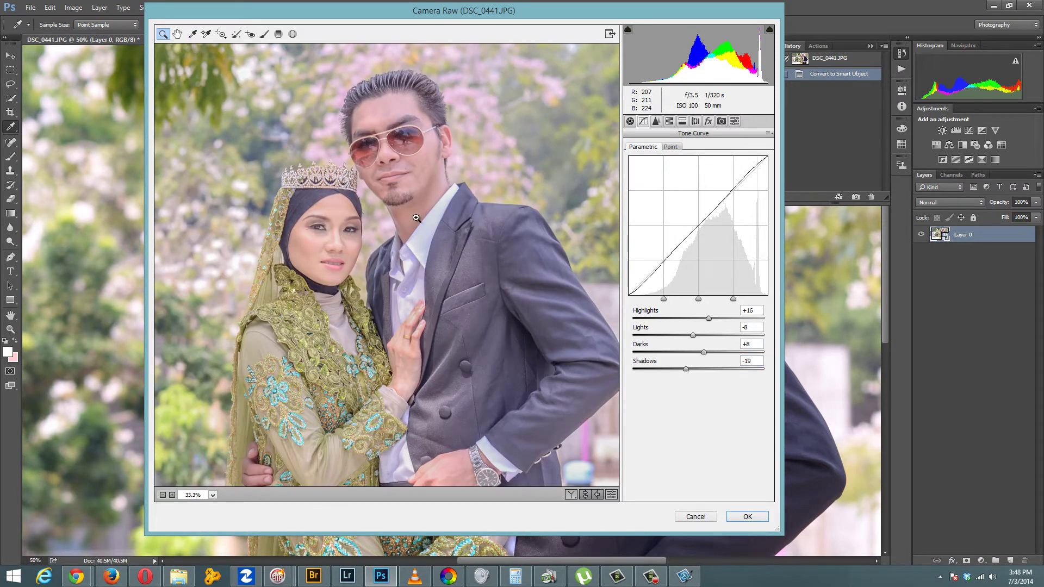
left_click(409, 183, "alt")
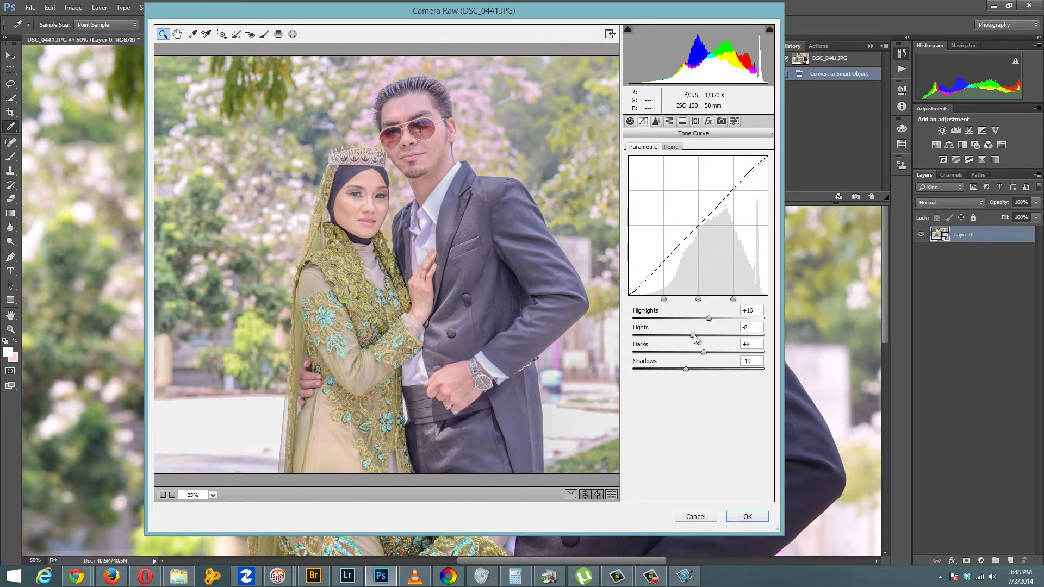
mouse_move(694, 334)
left_mouse_down()
mouse_move(718, 318)
mouse_move(707, 354)
mouse_move(689, 368)
mouse_move(708, 369)
mouse_move(669, 370)
mouse_move(678, 372)
left_mouse_up()
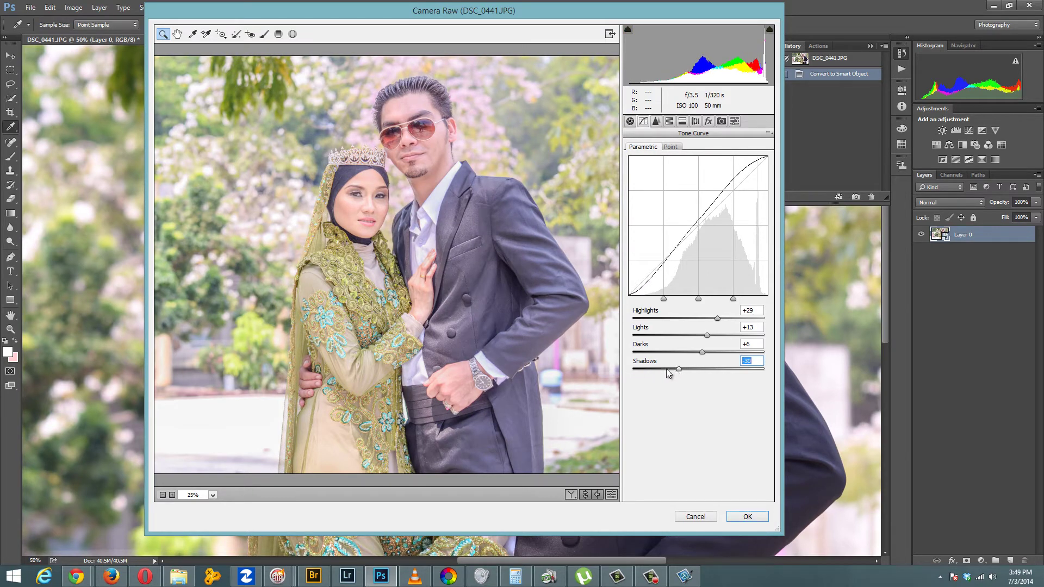
left_click(631, 122)
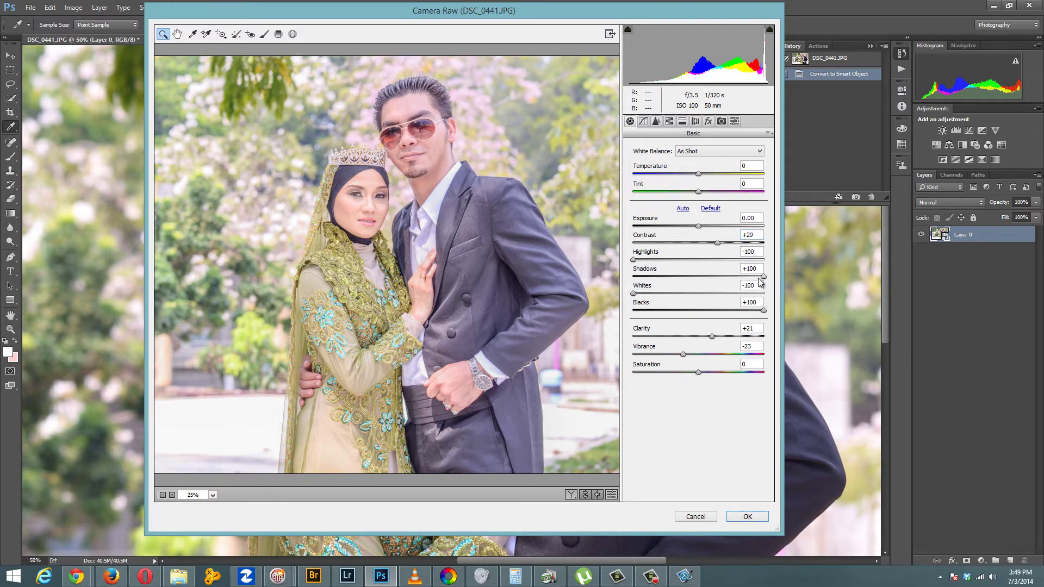
Step: Retune basics to shadows +70, blacks +71, clarity +44, contrast +45, with slightly cooler temperature
left_click_drag(764, 277, 744, 281)
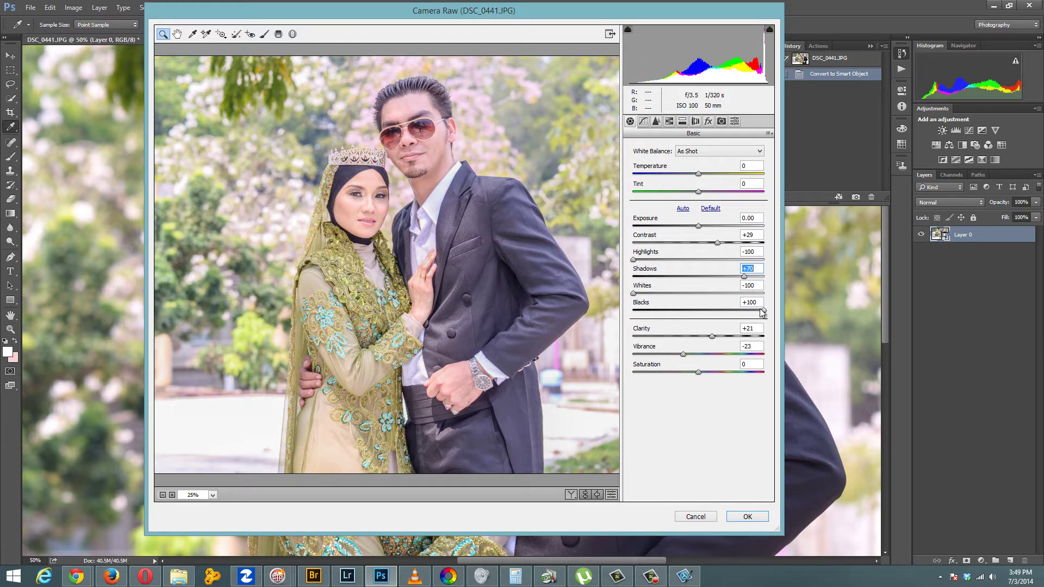
left_click_drag(763, 310, 743, 311)
left_click(744, 310)
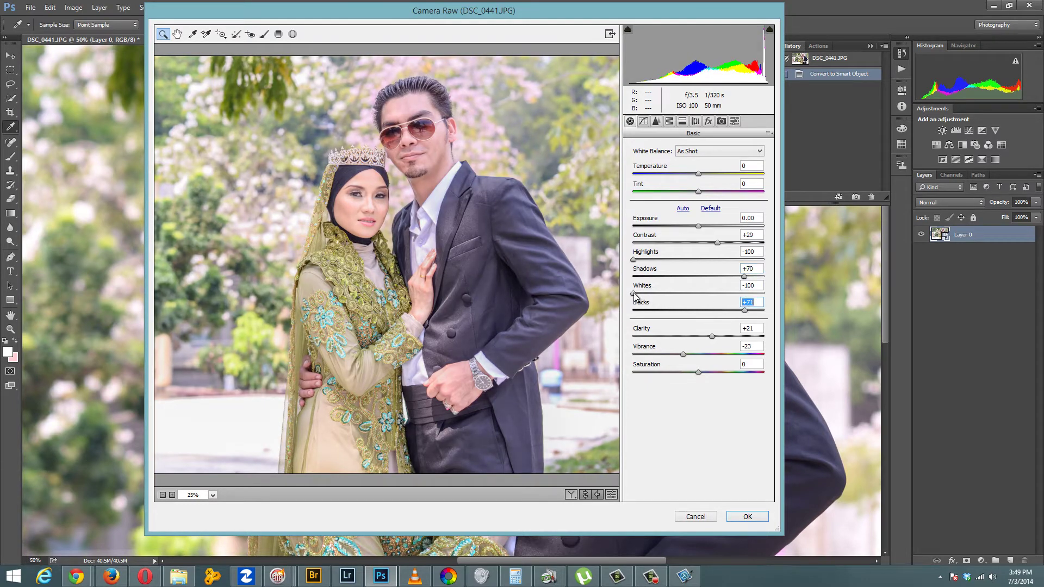
mouse_move(635, 293)
left_mouse_down()
mouse_move(643, 294)
mouse_move(633, 294)
left_mouse_up()
mouse_move(732, 337)
left_mouse_down()
mouse_move(751, 337)
mouse_move(721, 337)
mouse_move(794, 340)
mouse_move(727, 336)
left_mouse_up()
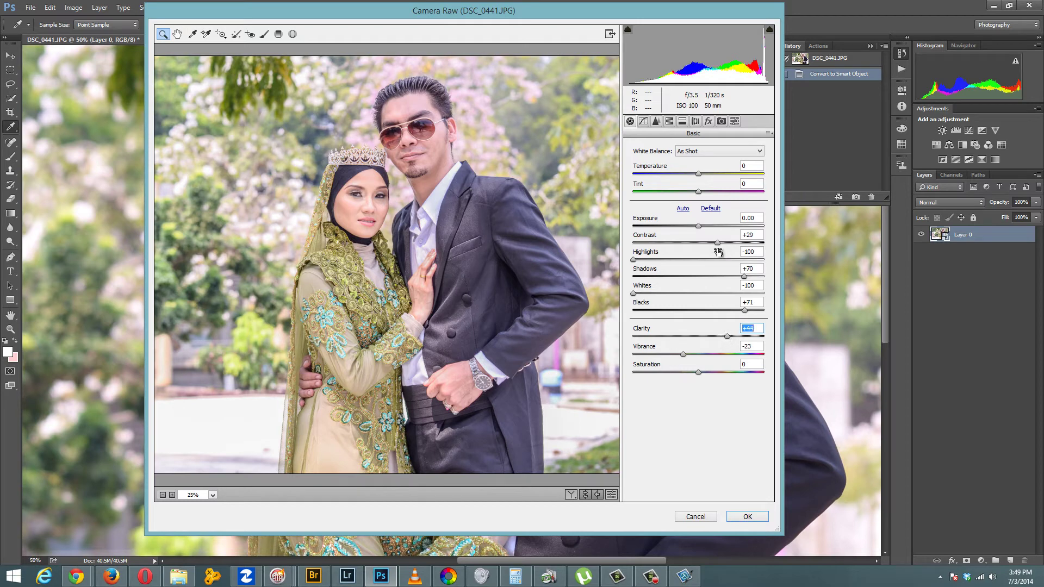
left_click_drag(718, 242, 755, 251)
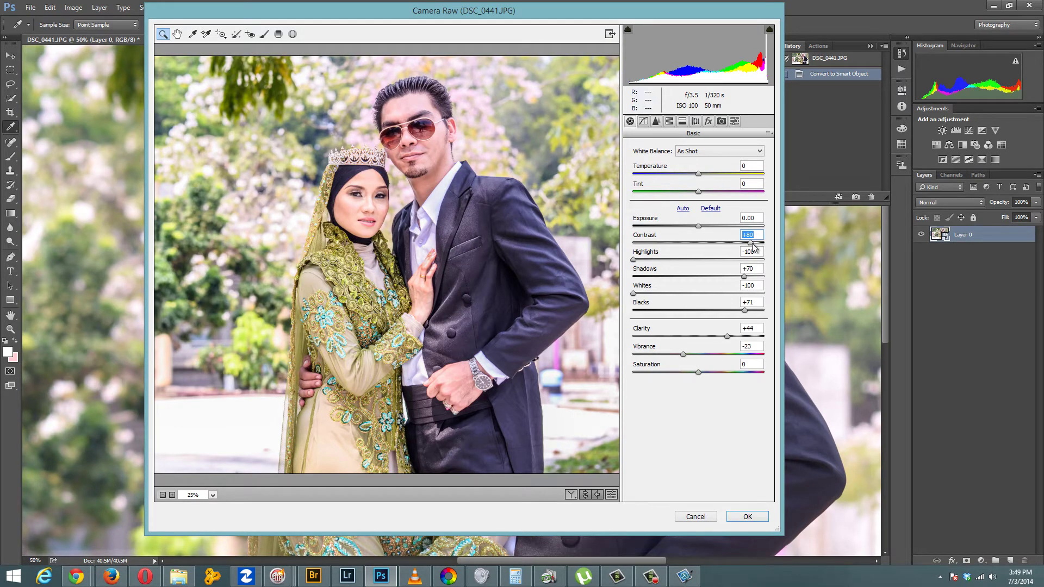
left_click_drag(754, 246, 727, 246)
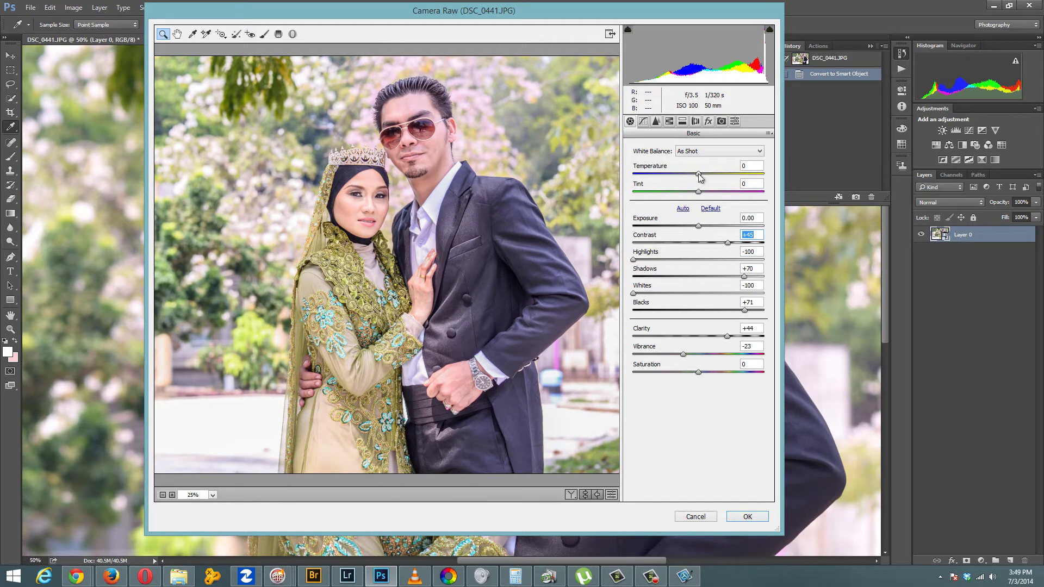
left_click_drag(699, 174, 696, 172)
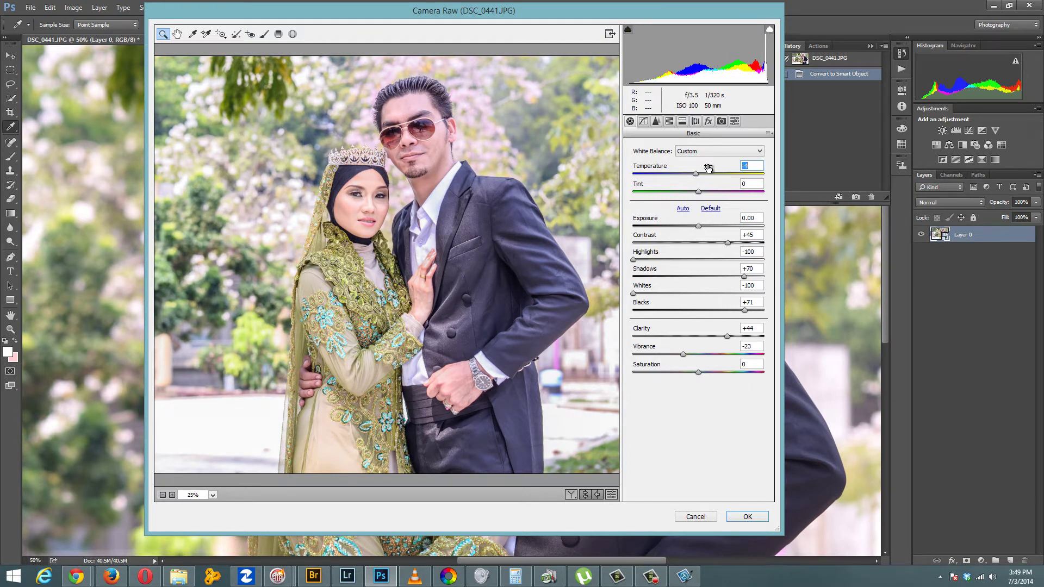
left_click(643, 122)
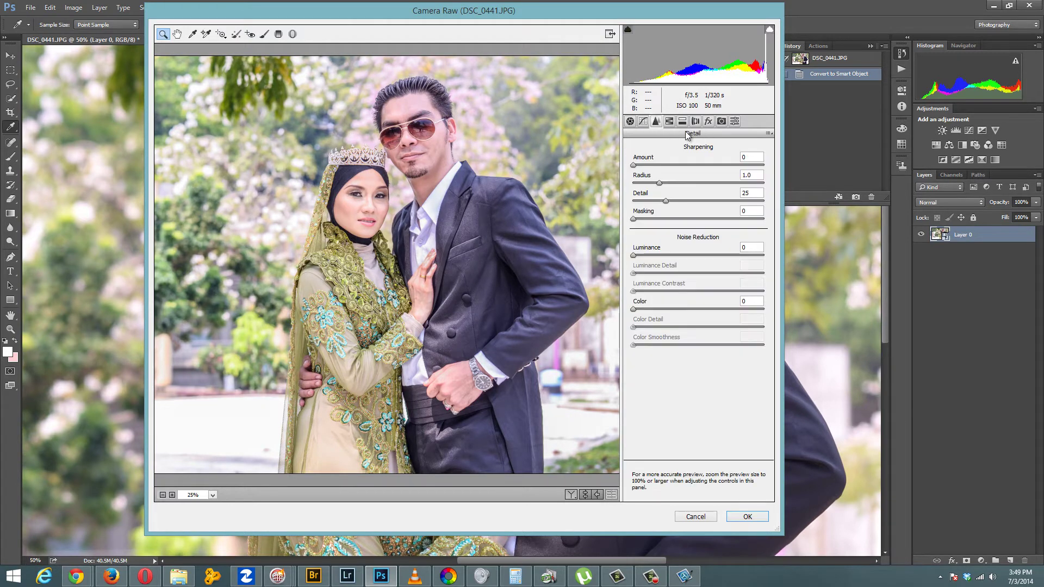
Step: Raise the Detail sharpening amount to about 100 (radius 1.0, detail 25), checking on both faces
left_click(685, 166)
key("Up")
key("Up")
key("Up")
left_click(415, 132)
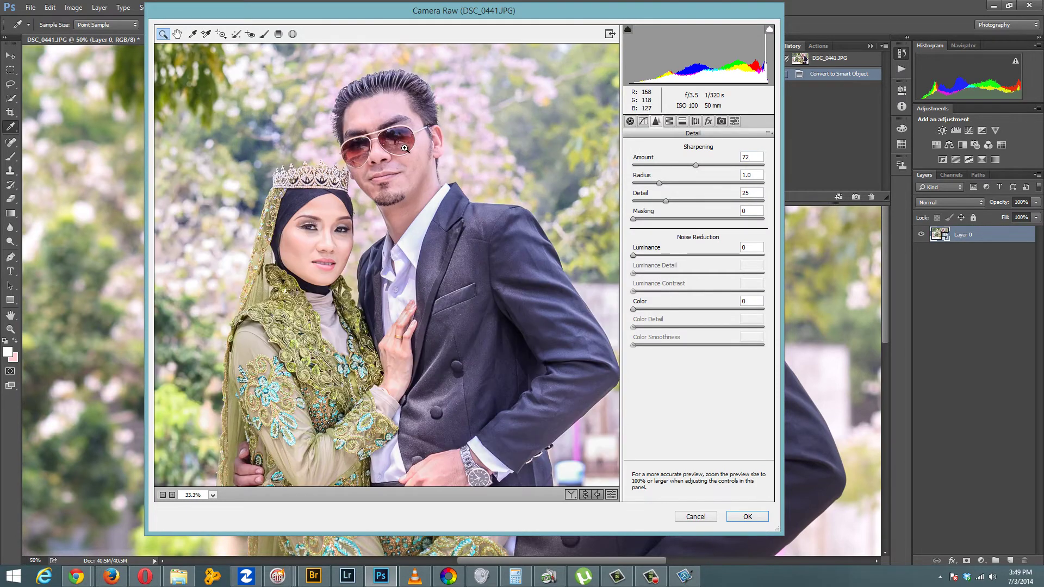
left_click(403, 154)
double_click(696, 165)
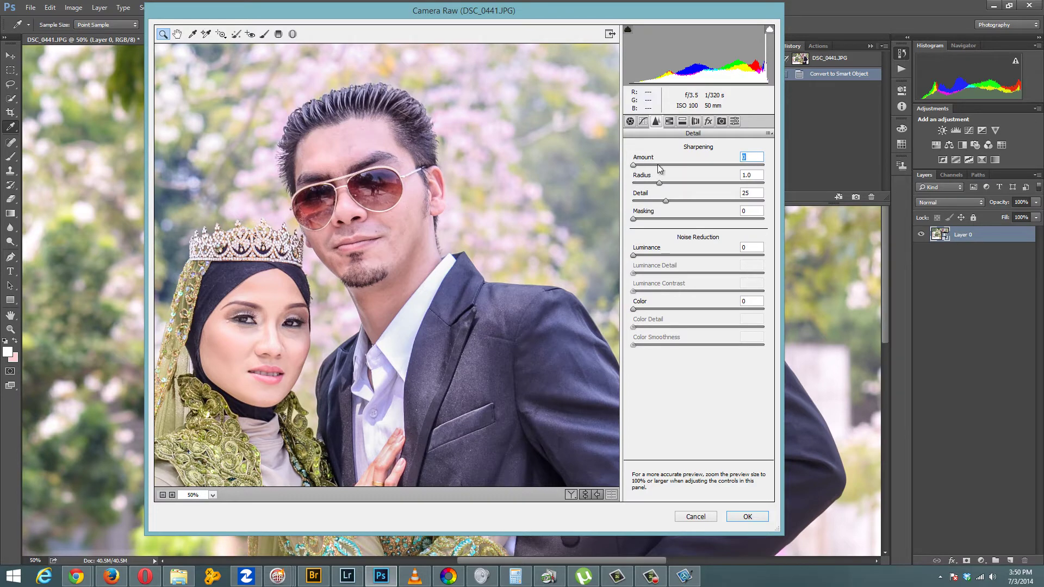
left_click_drag(657, 165, 709, 166)
left_click_drag(709, 166, 783, 173)
left_click(402, 212)
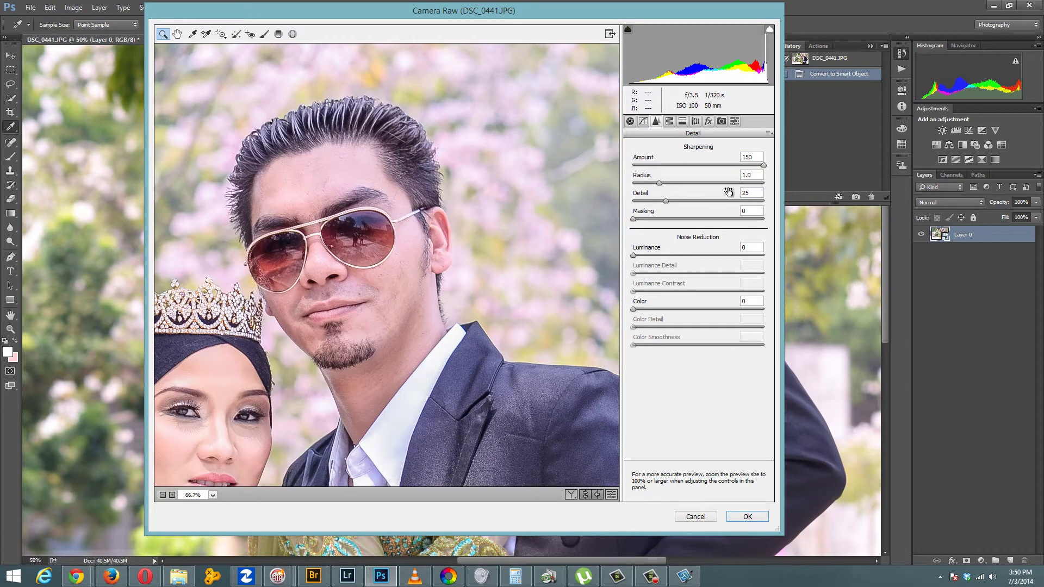
left_click(737, 166)
left_click_drag(315, 341, 423, 265)
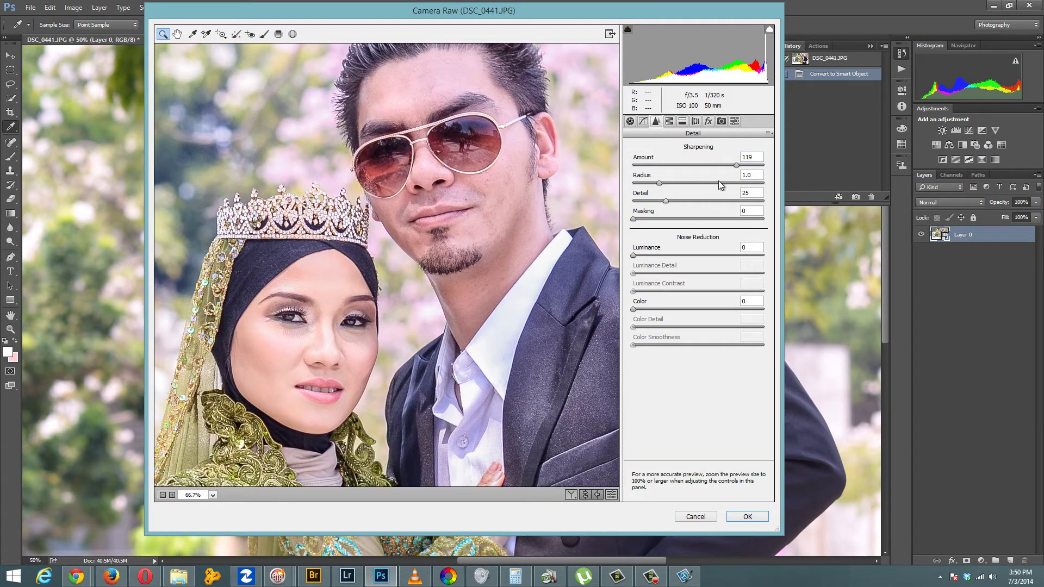
left_click(670, 121)
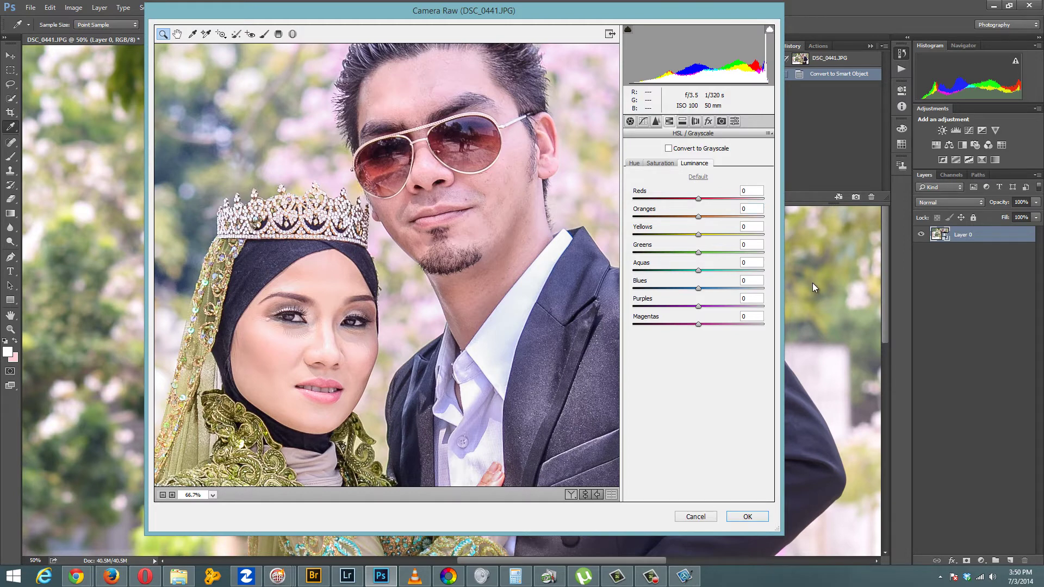
Step: Lower HSL saturation of reds to -14 and oranges to -17, and lift yellows to +3
left_click(660, 164)
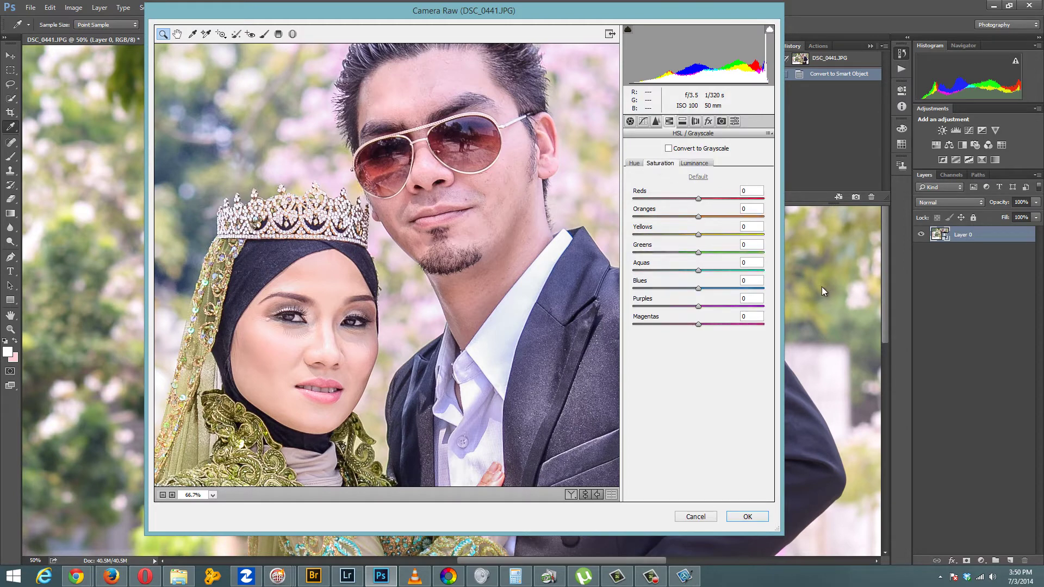
mouse_move(699, 199)
left_mouse_down()
mouse_move(612, 202)
mouse_move(692, 205)
left_mouse_up()
left_click(285, 345)
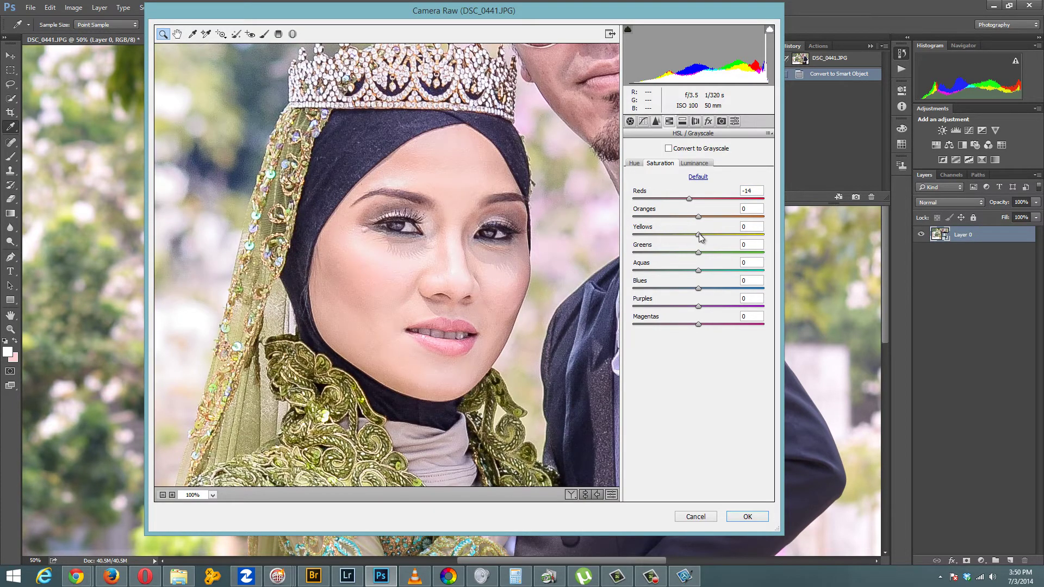
mouse_move(699, 235)
left_mouse_down()
mouse_move(681, 233)
mouse_move(702, 236)
mouse_move(674, 218)
mouse_move(602, 213)
mouse_move(694, 218)
mouse_move(692, 227)
left_mouse_up()
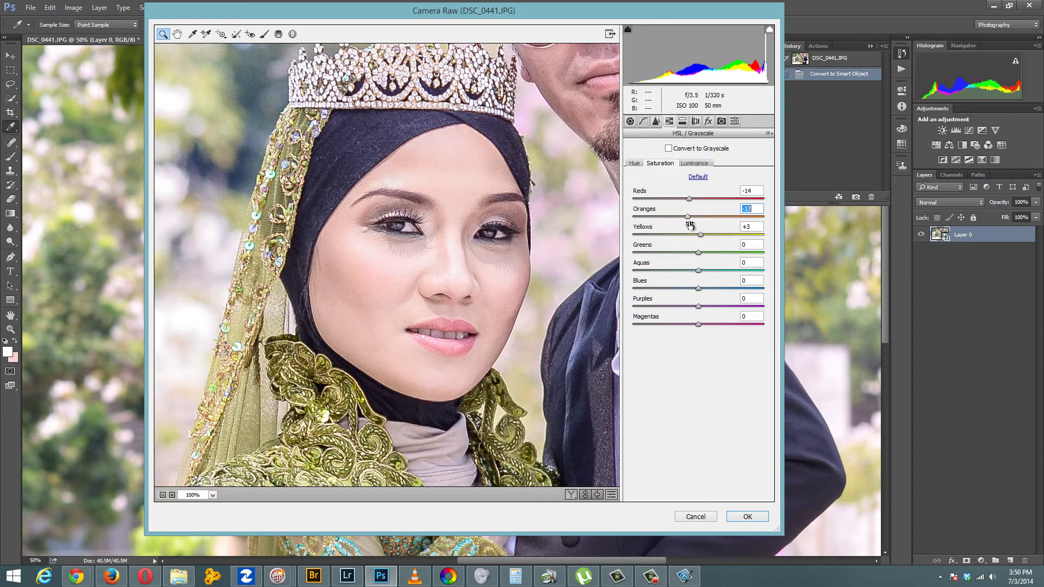
Step: Set oranges luminance to +3, reset reds luminance to 0, and apply the Camera Raw filter
left_click(701, 164)
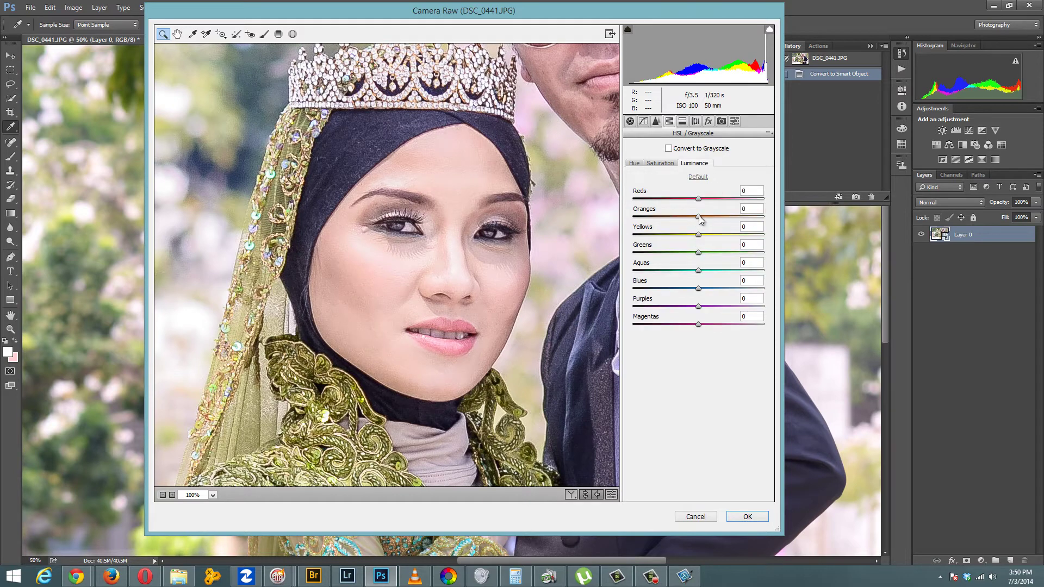
left_click_drag(700, 219, 692, 217)
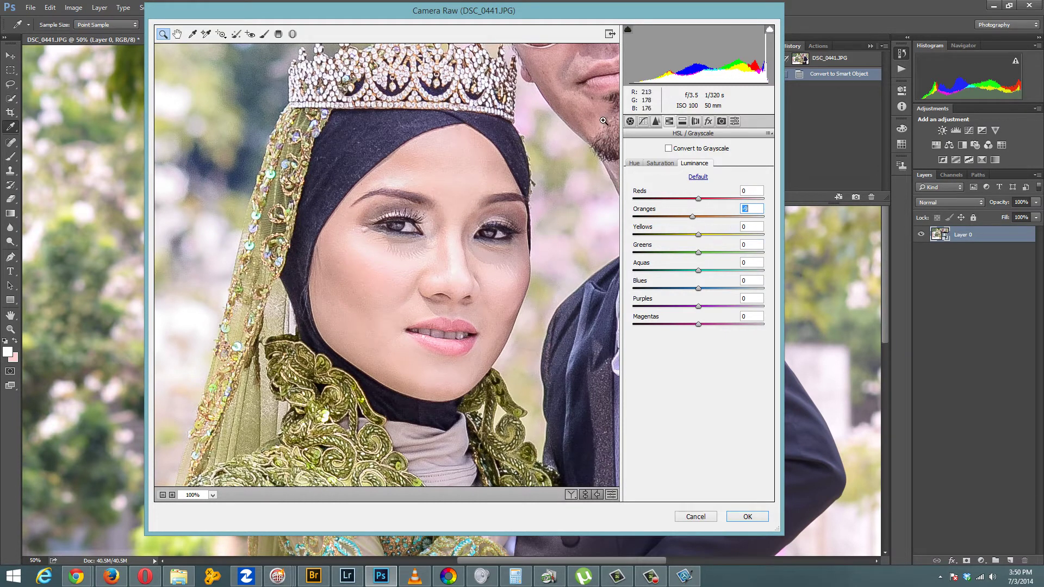
left_click_drag(695, 216, 701, 220)
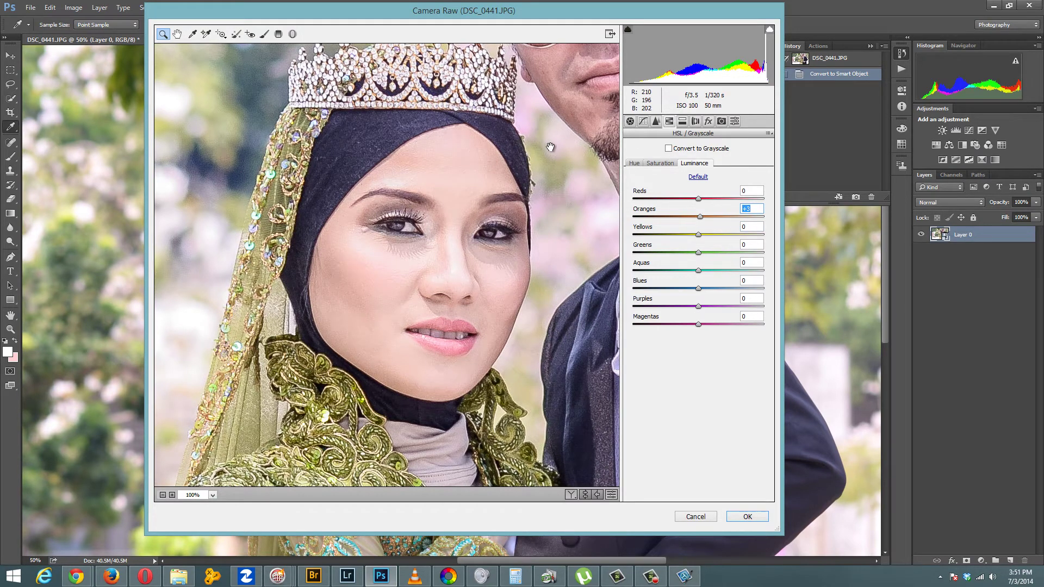
mouse_move(550, 147)
left_mouse_down()
mouse_move(430, 235)
mouse_move(324, 270)
left_mouse_up()
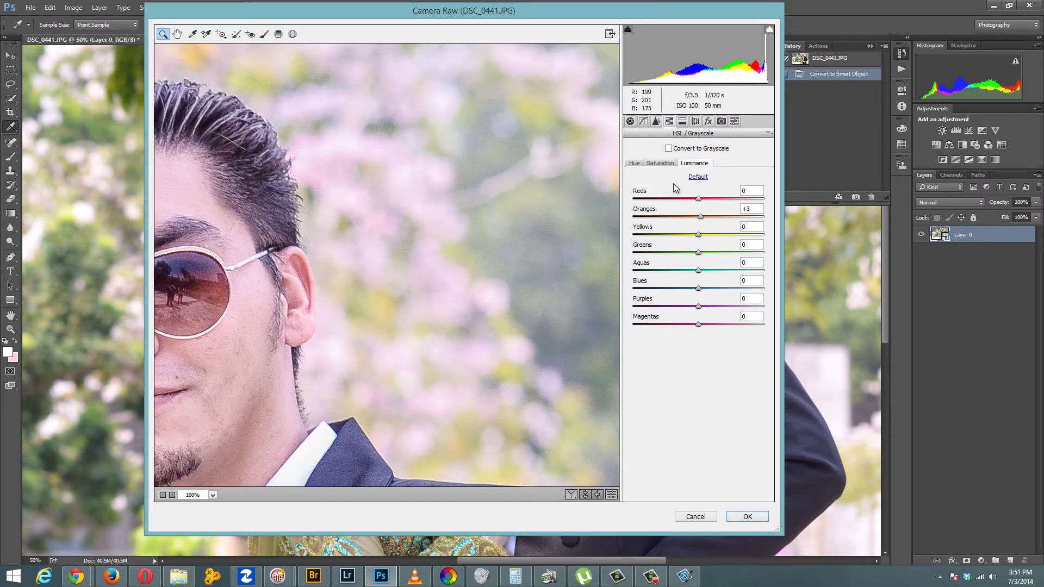
left_click_drag(699, 199, 735, 200)
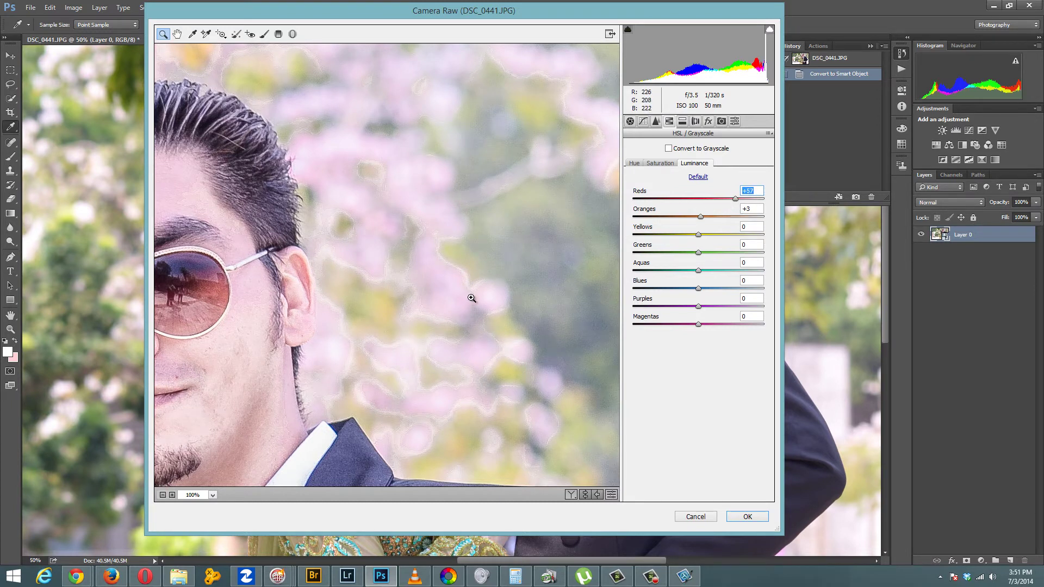
left_click_drag(727, 199, 697, 199)
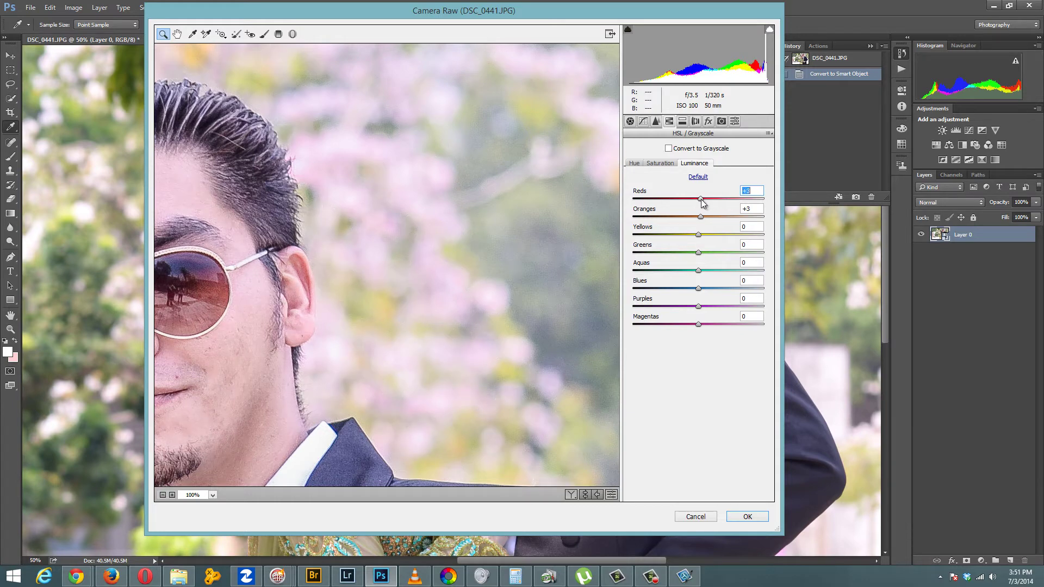
double_click(698, 199)
left_click_drag(335, 283, 526, 244)
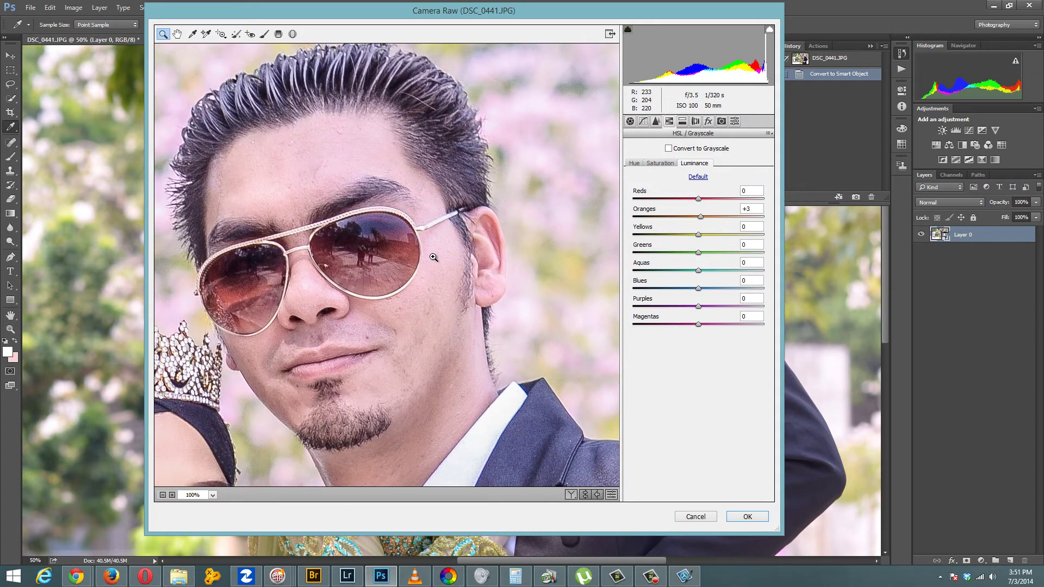
left_click(438, 256)
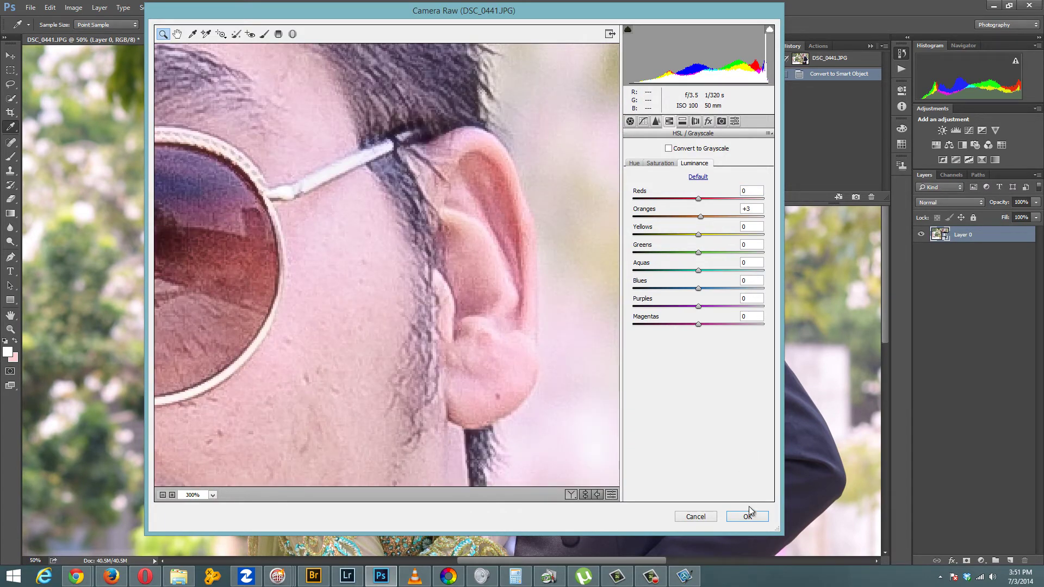
left_click(749, 517)
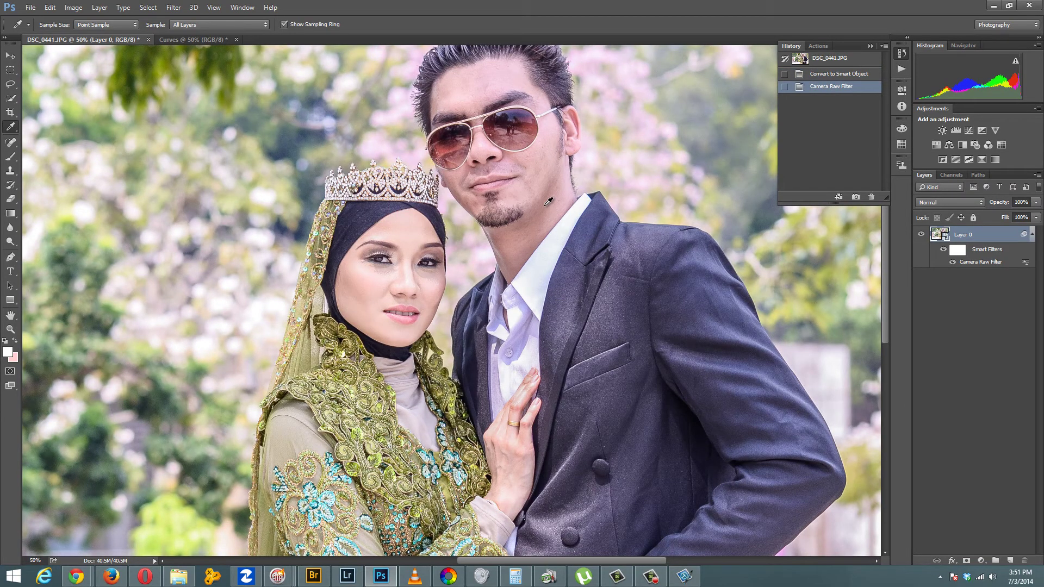
left_click(204, 40)
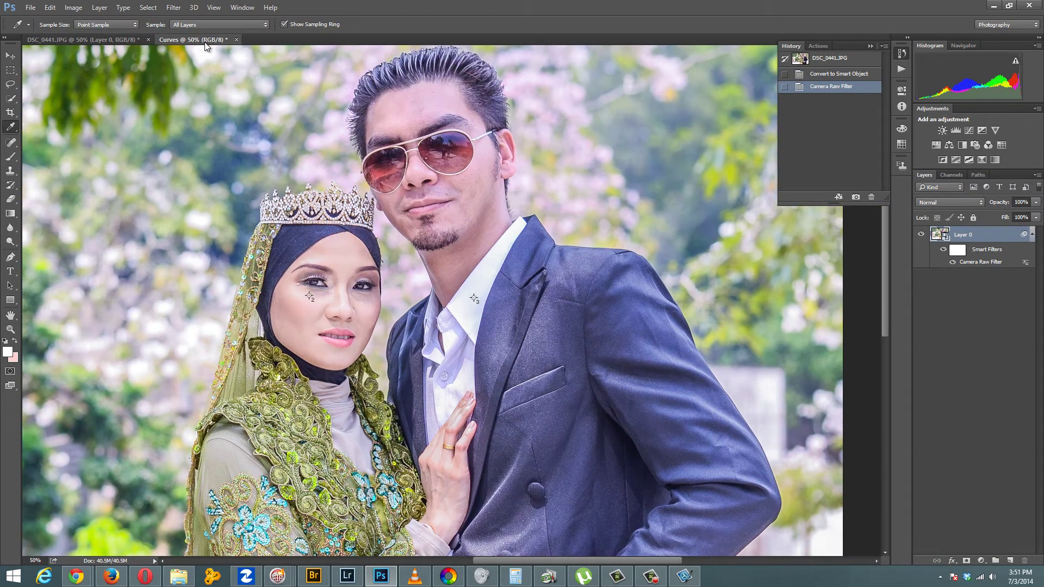
left_click(112, 40)
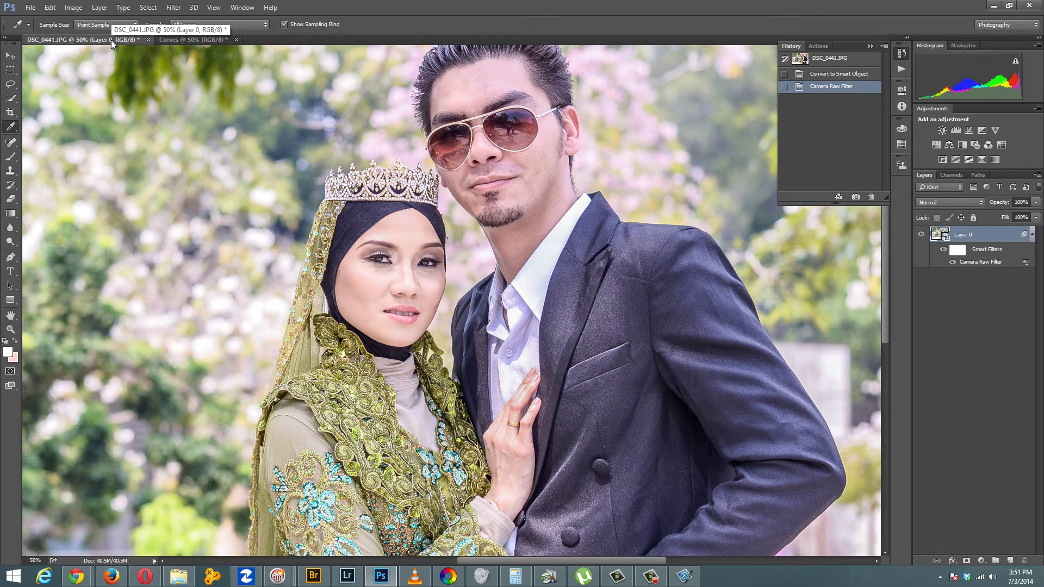
left_click(184, 39)
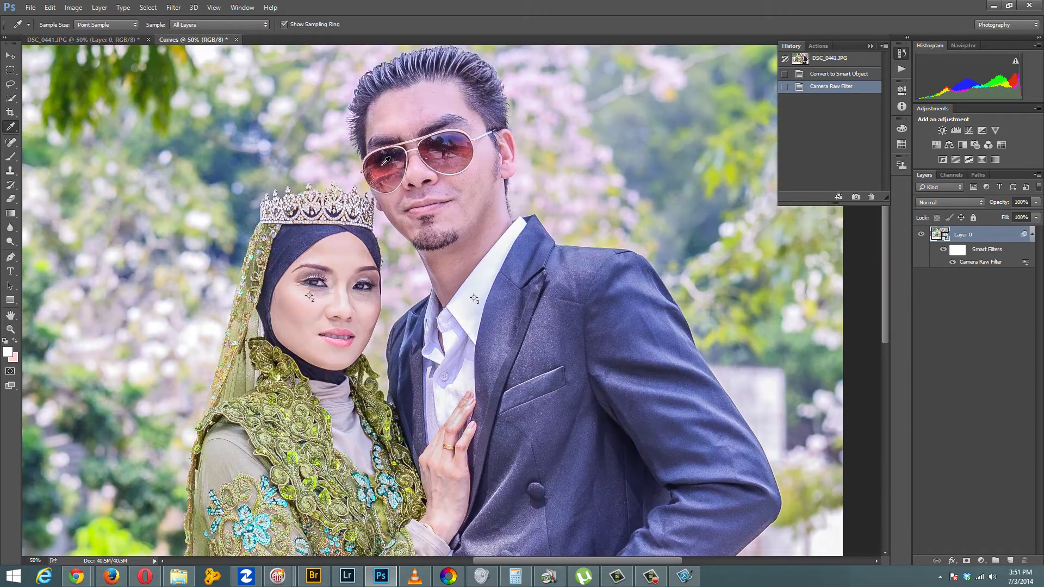
left_click(82, 40)
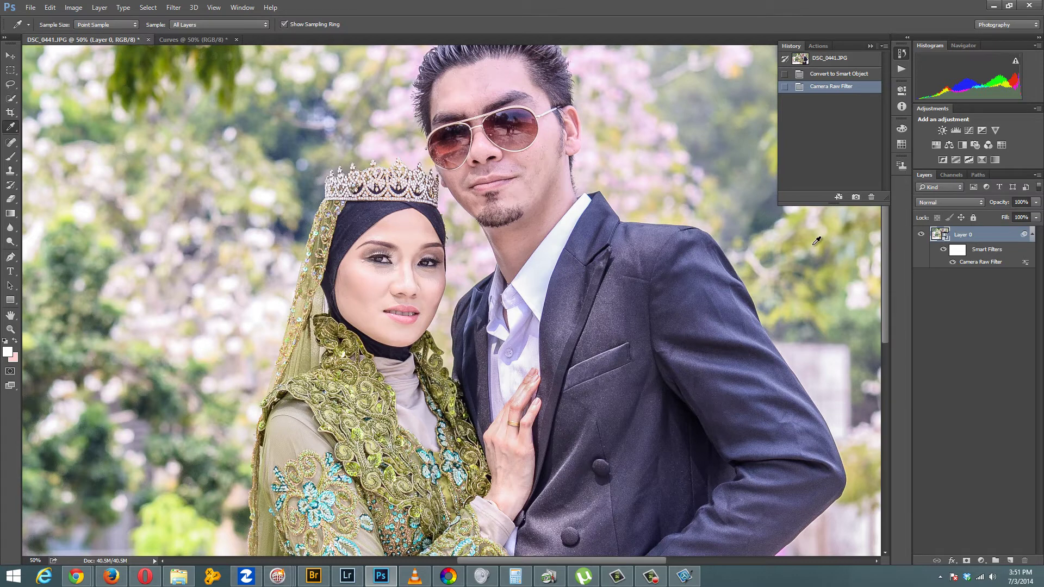
Step: Reopen the Camera Raw smart filter, lower temperature from -4 to -28, and reapply it
double_click(989, 264)
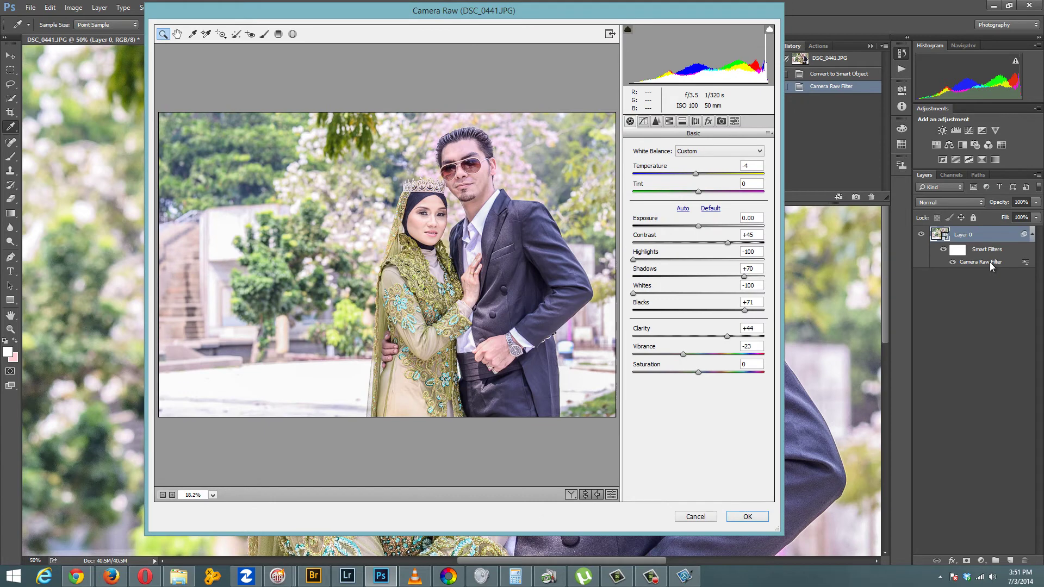
mouse_move(697, 173)
left_mouse_down()
mouse_move(681, 172)
mouse_move(695, 174)
left_mouse_up()
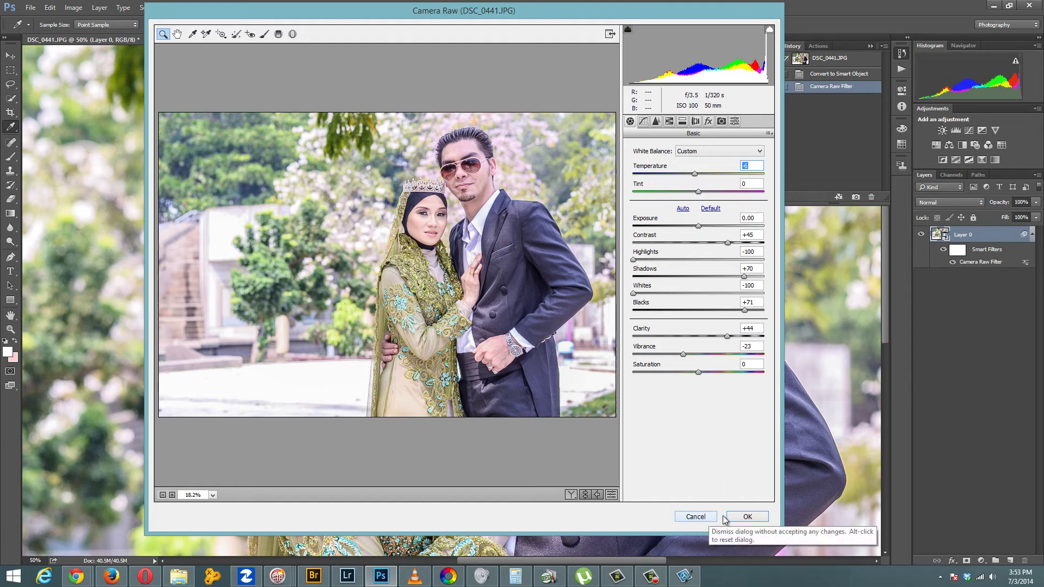
left_click(748, 517)
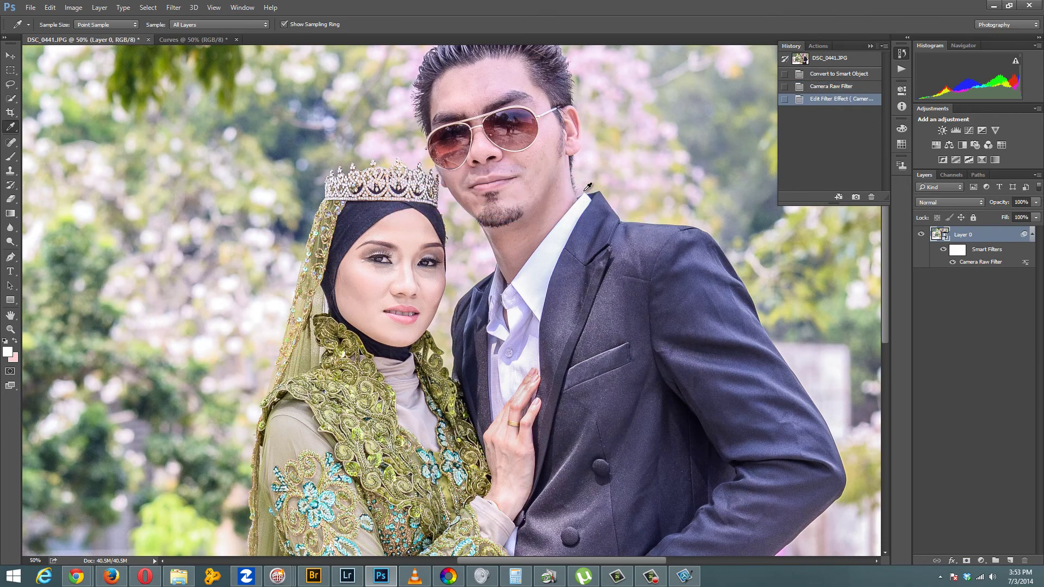
Step: Zoom out to the full wedding photo and launch Filter > Liquify
key("ctrl+minus")
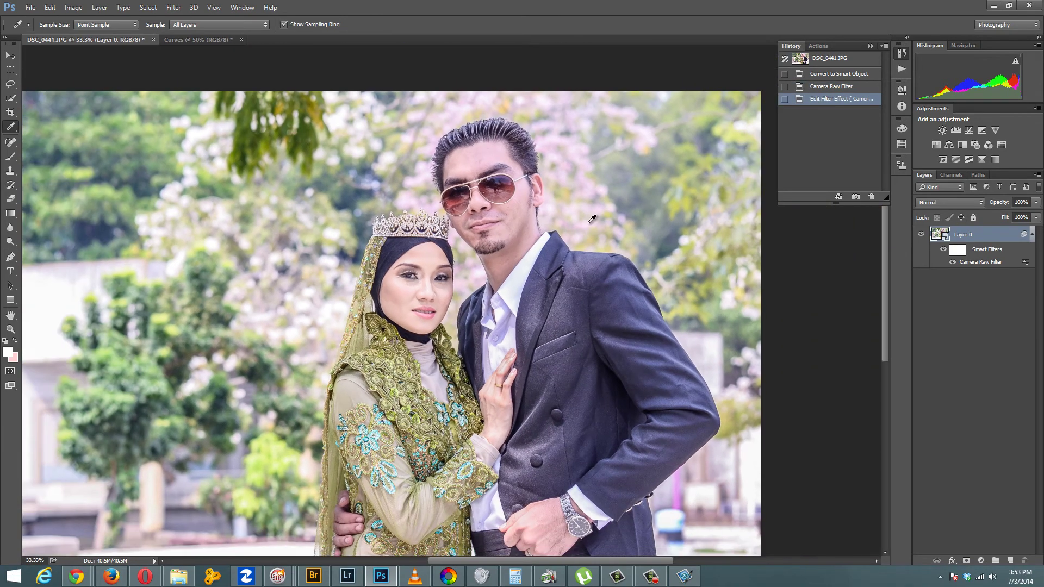
left_click(175, 7)
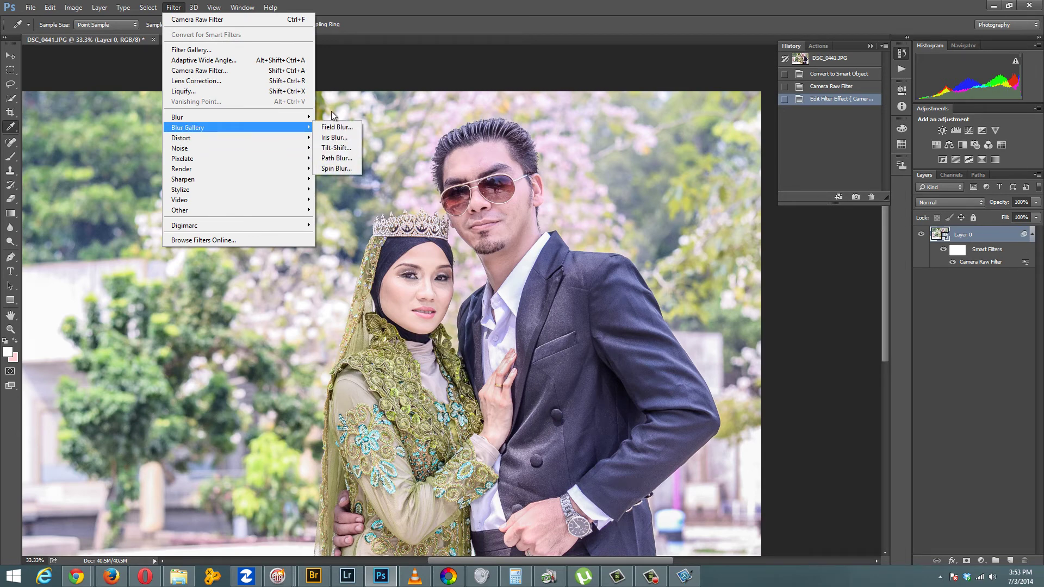
left_click(258, 93)
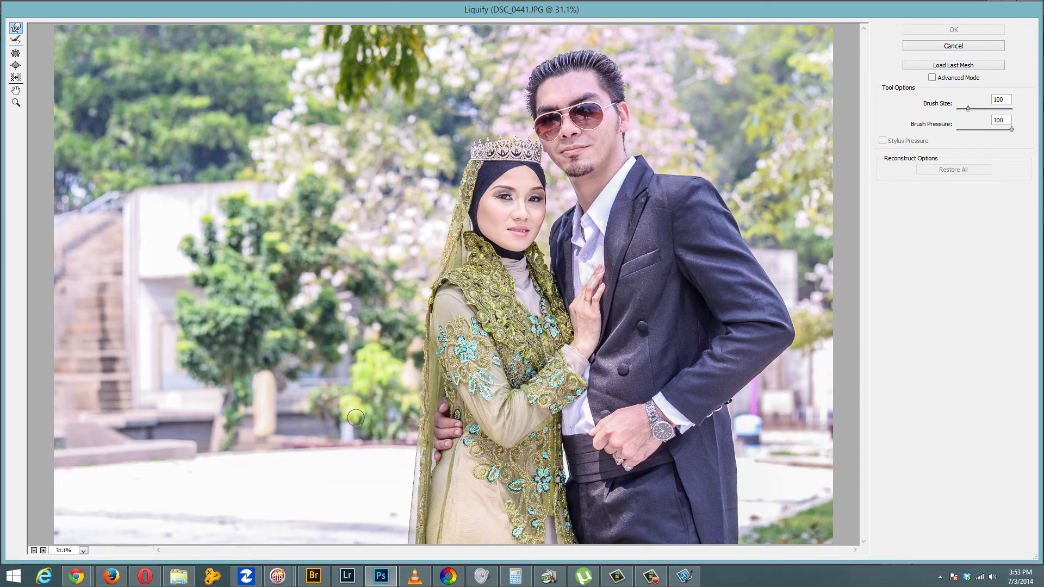
Step: With an 800-size Forward Warp brush, push the bride's left dress edge inward from hip to waist
key("bracketright")
key("bracketright")
key("bracketright")
key("bracketright")
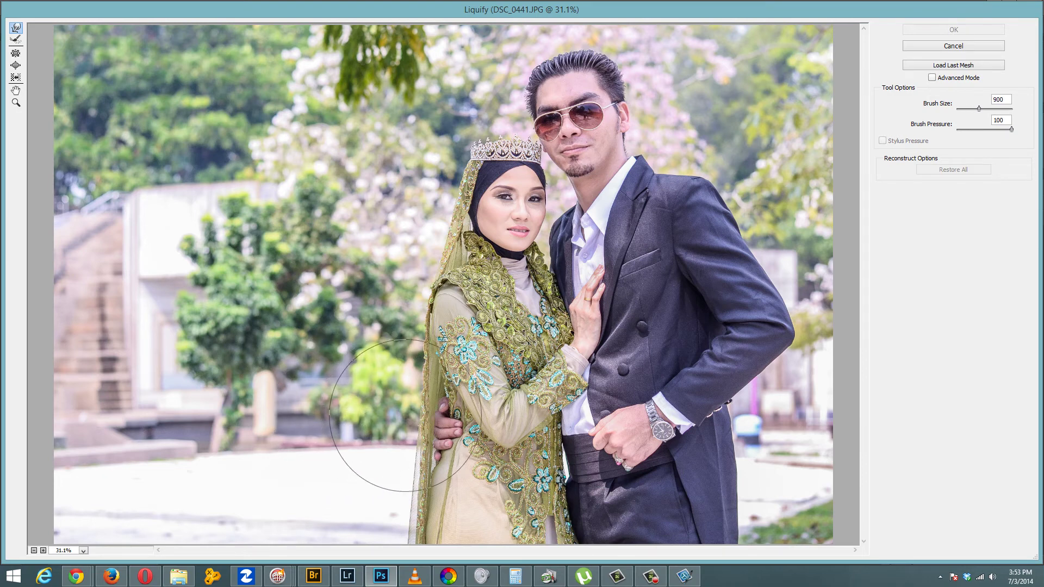
key("bracketleft")
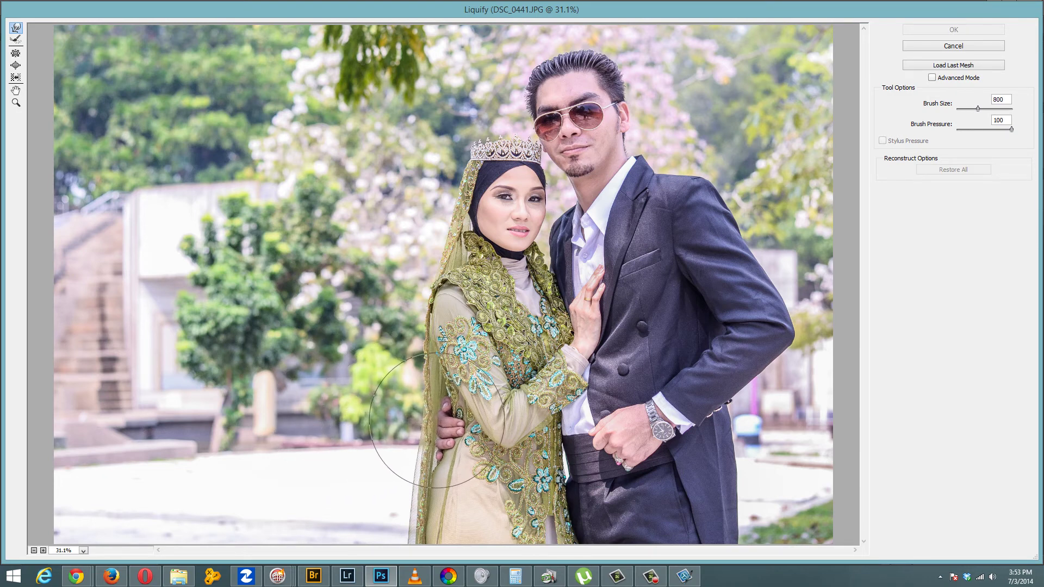
mouse_move(433, 422)
left_mouse_down()
mouse_move(454, 427)
mouse_move(440, 489)
mouse_move(415, 467)
mouse_move(422, 452)
left_mouse_up()
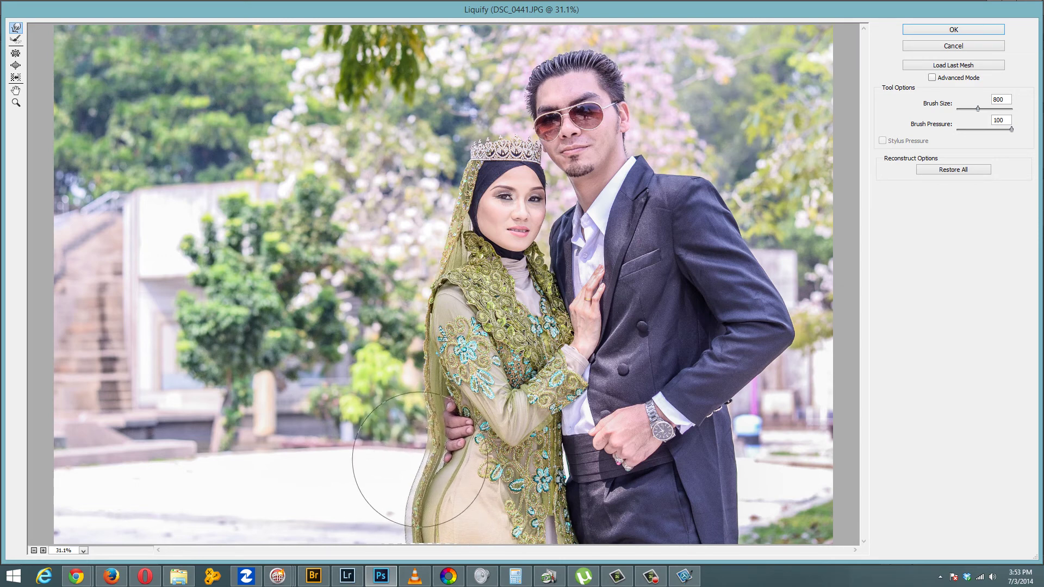
left_click_drag(422, 452, 423, 420)
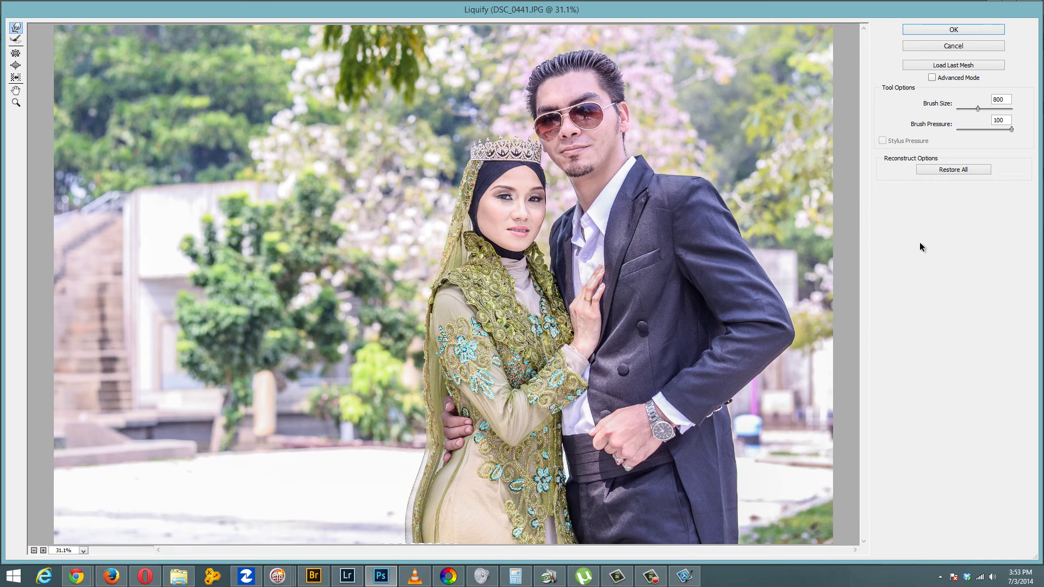
Step: Apply the warp, then reopen the Liquify smart filter and nudge the lower dress edge further inward
left_click(961, 31)
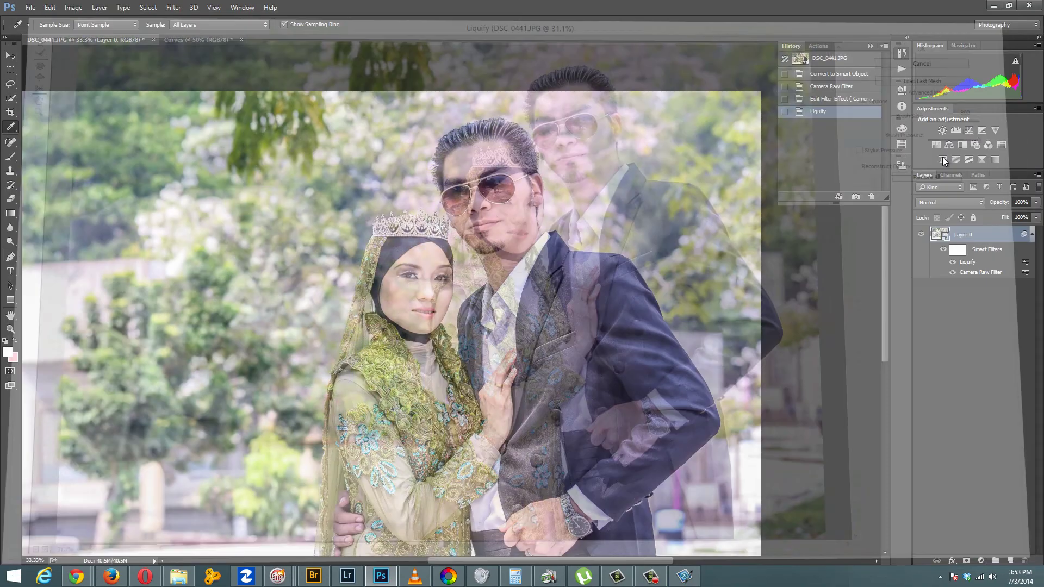
key("ctrl+minus")
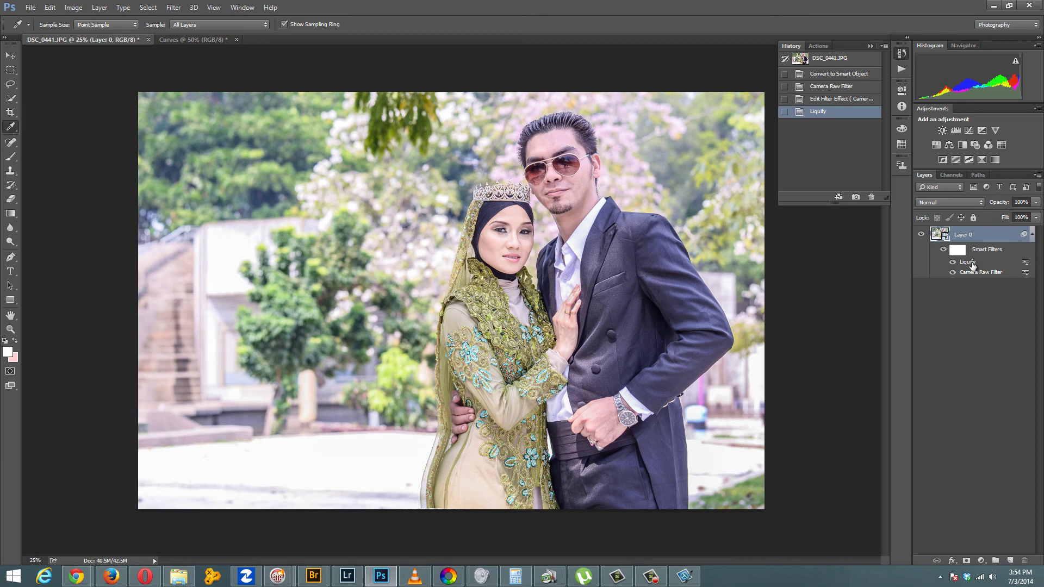
double_click(970, 263)
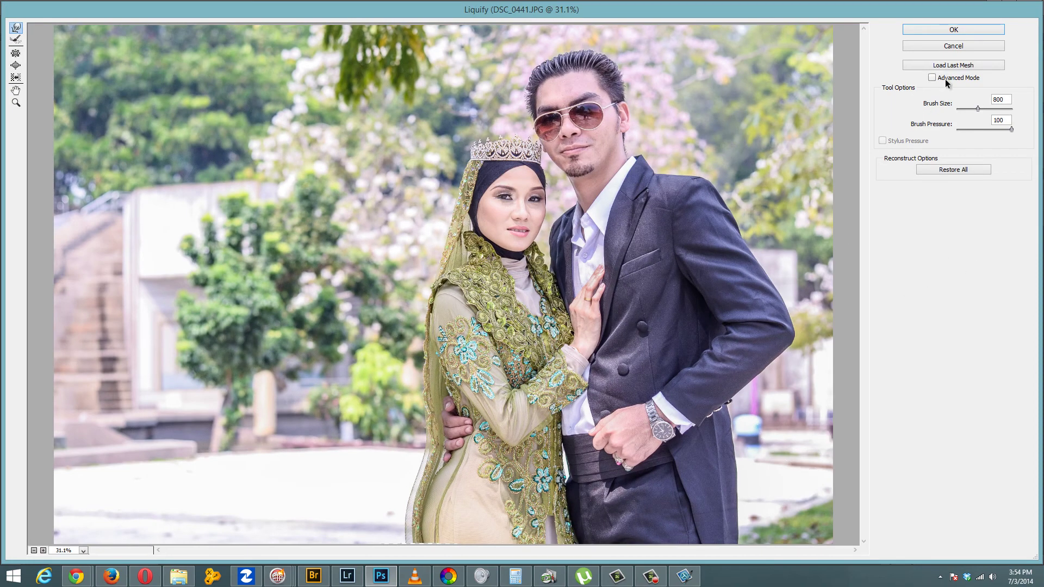
mouse_move(419, 502)
left_mouse_down()
mouse_move(425, 481)
mouse_move(421, 490)
left_mouse_up()
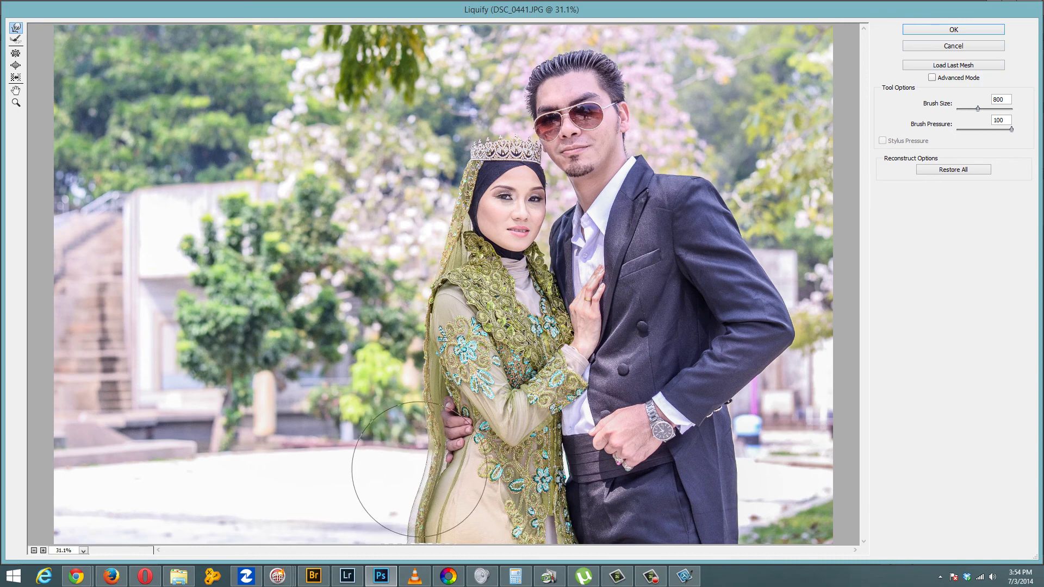
left_click(958, 30)
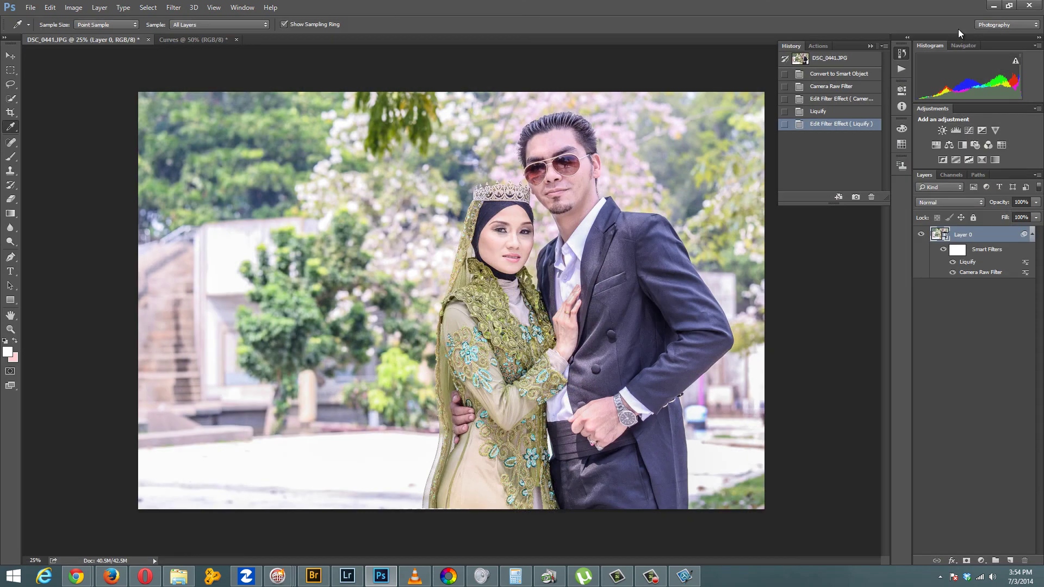